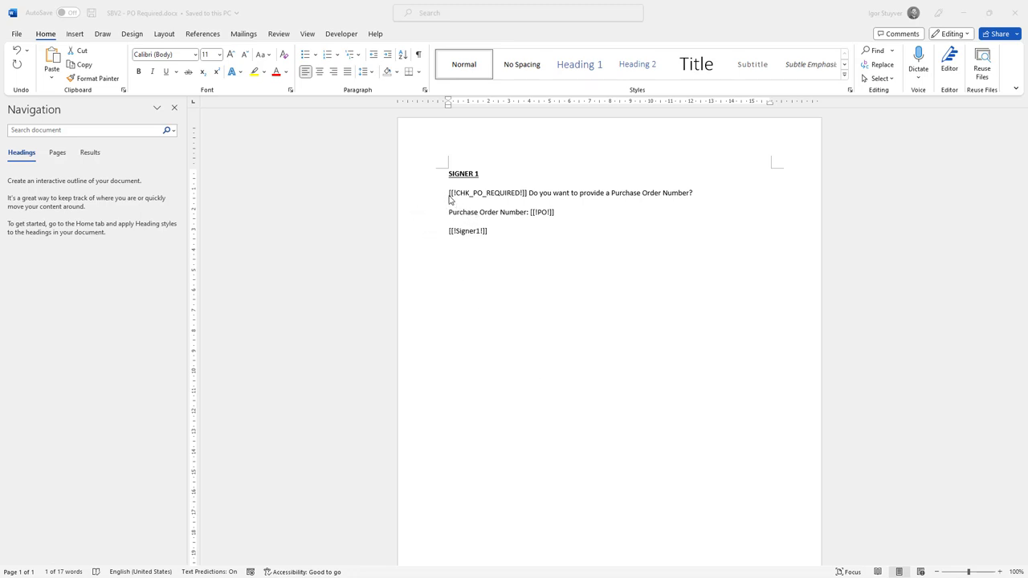
- Examine the purchase order template's checkbox question, the Purchase Order Number line and their merge fields
{"action": "key", "text": "alt+Tab"}
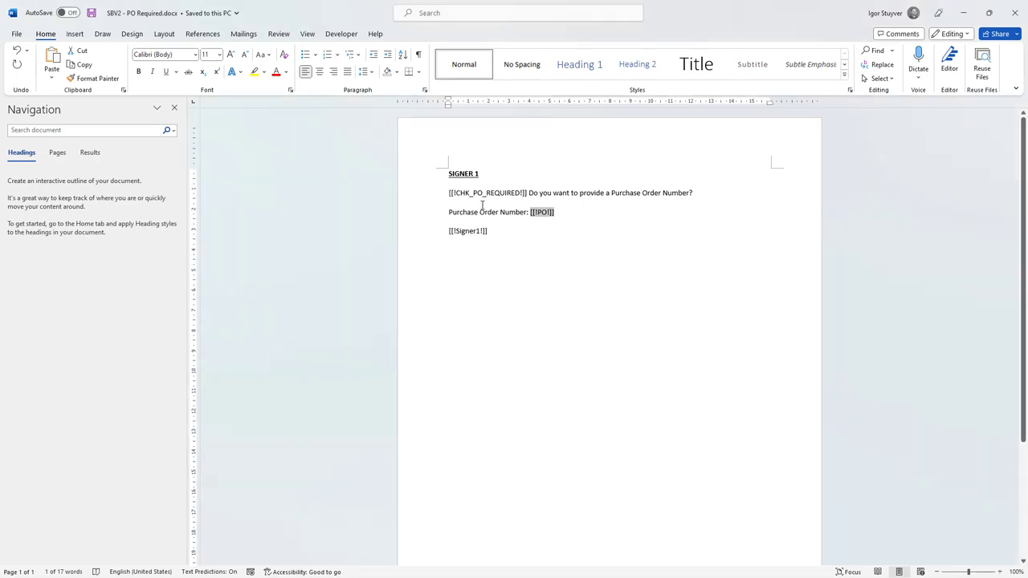
{"action": "left_click_drag", "start_coordinate": [468, 212], "coordinate": [526, 212]}
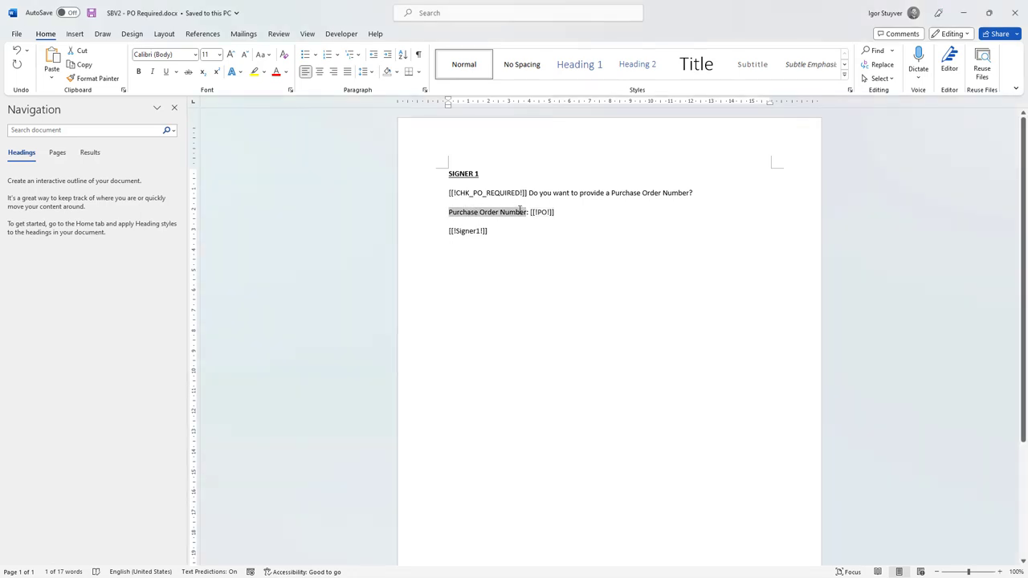
{"action": "left_click", "coordinate": [457, 193]}
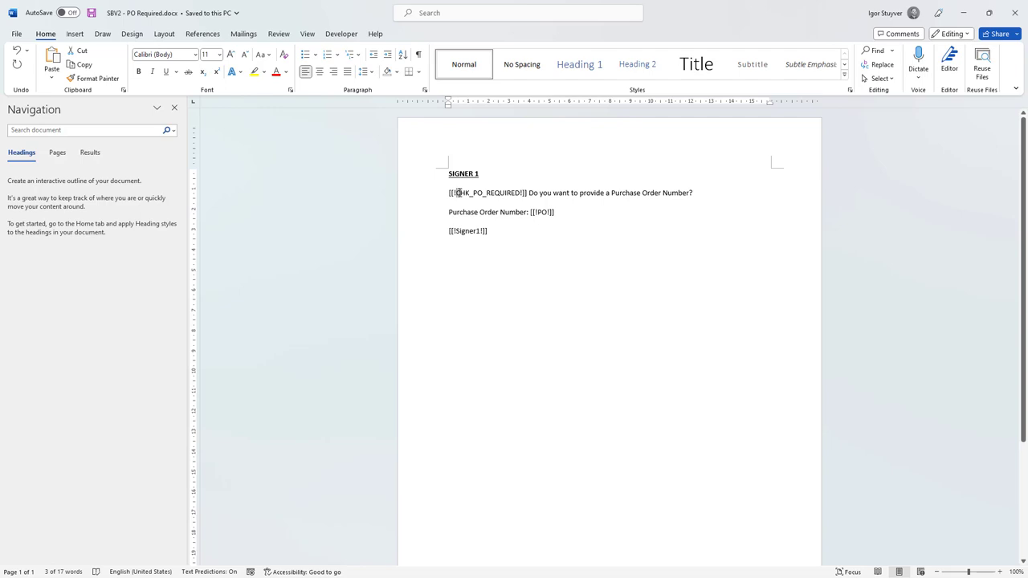
{"action": "left_click_drag", "start_coordinate": [458, 193], "coordinate": [503, 192]}
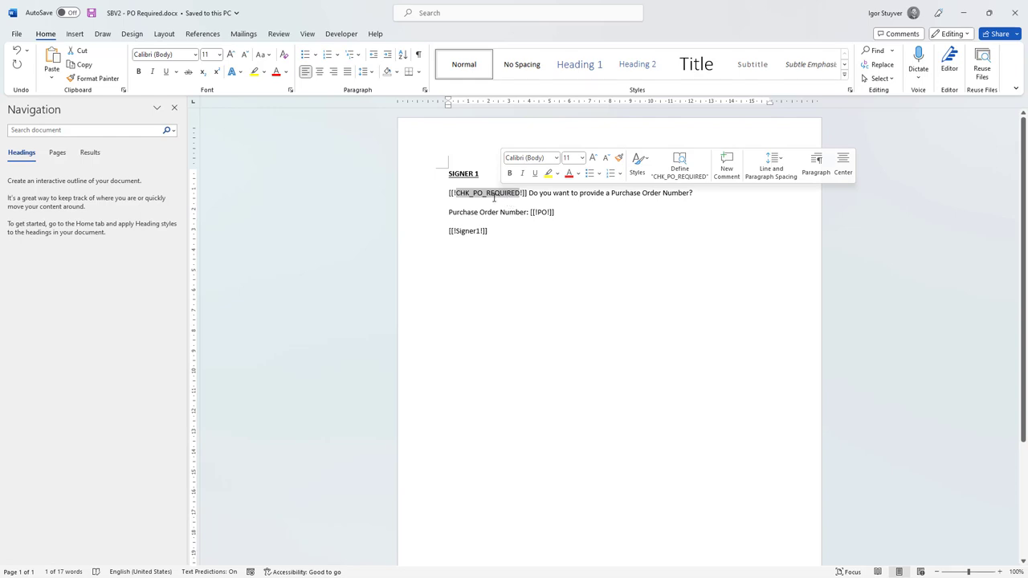
{"action": "left_click", "coordinate": [430, 215]}
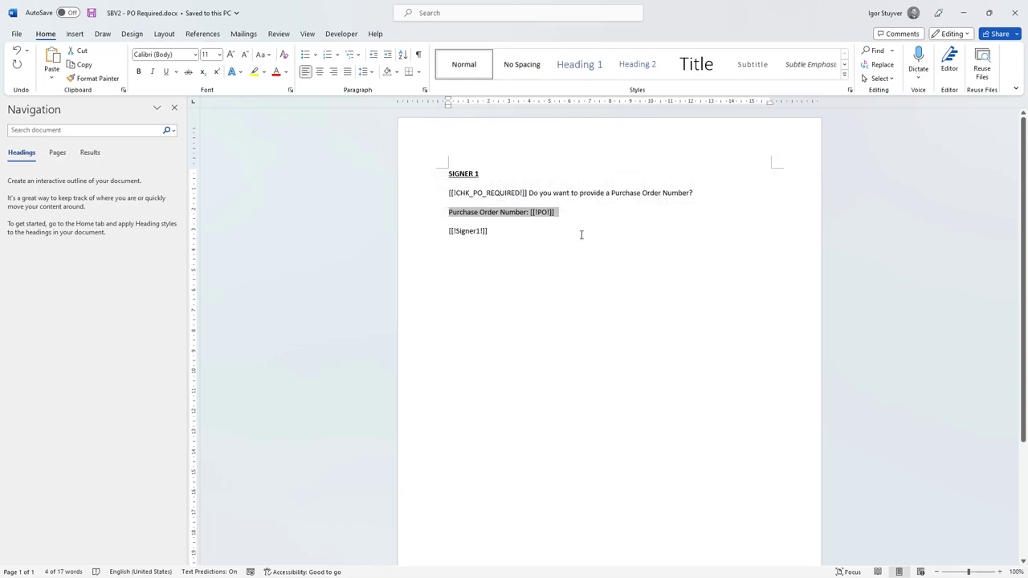
{"action": "left_click", "coordinate": [430, 196]}
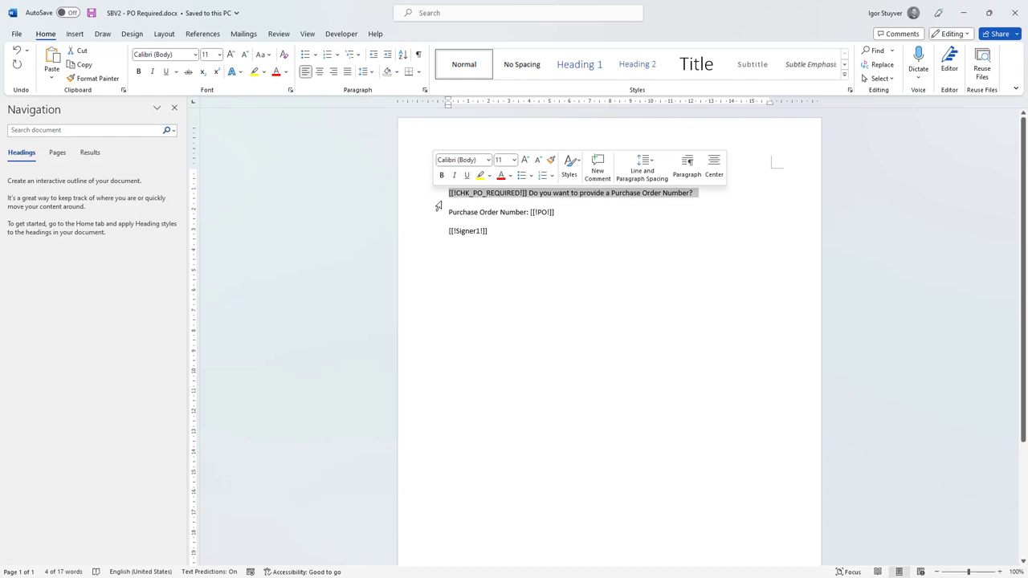
{"action": "left_click", "coordinate": [540, 211]}
{"action": "double_click", "coordinate": [542, 211]}
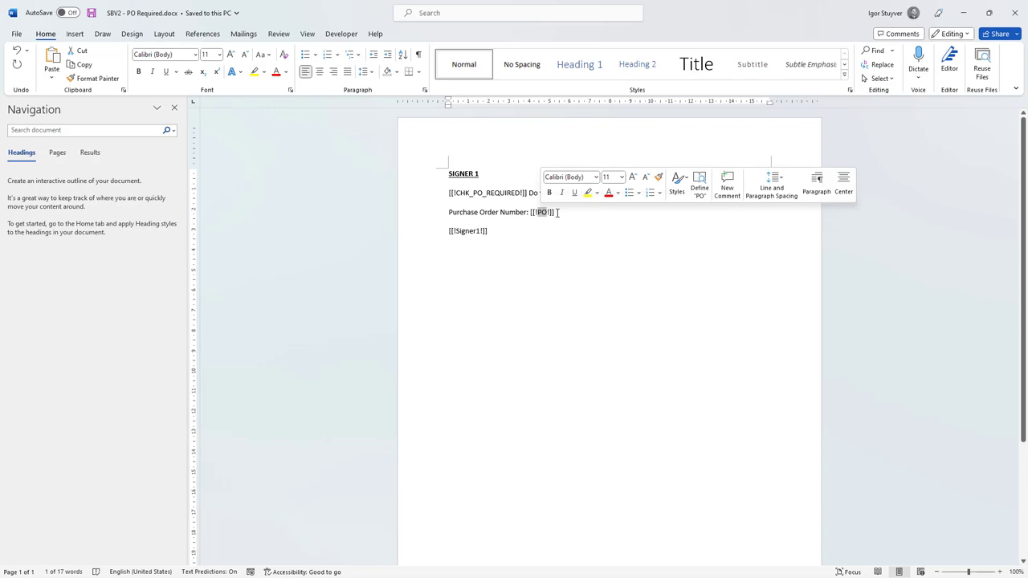
- Copy the merge field name CHK_PO_REQUIRED from the template, switch to the PDF Butler configuration in the browser and enable form fields in its metadata
{"action": "double_click", "coordinate": [465, 193]}
{"action": "key", "text": "ctrl+c"}
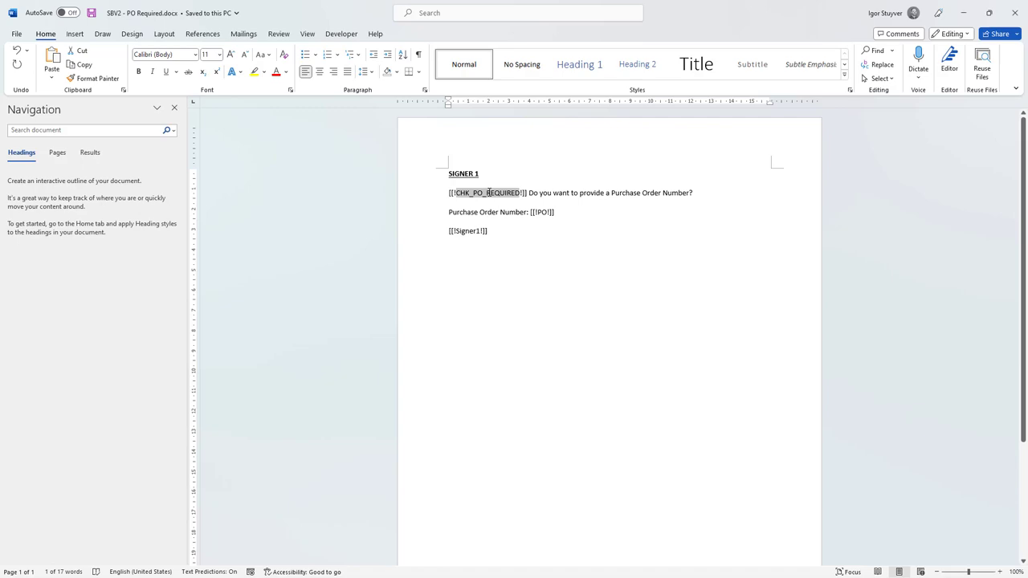
{"action": "key", "text": "alt+Tab"}
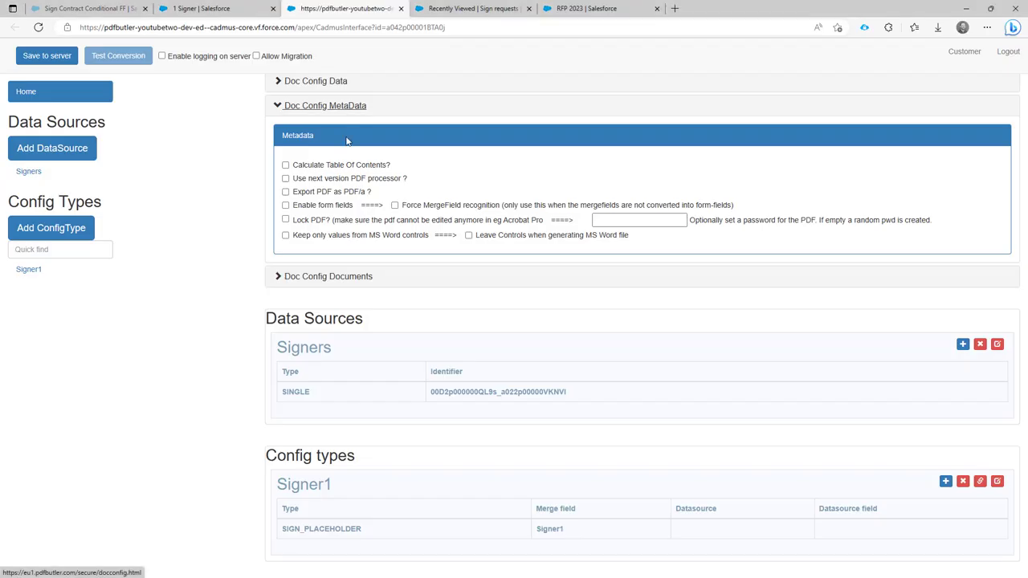
{"action": "left_click", "coordinate": [306, 206]}
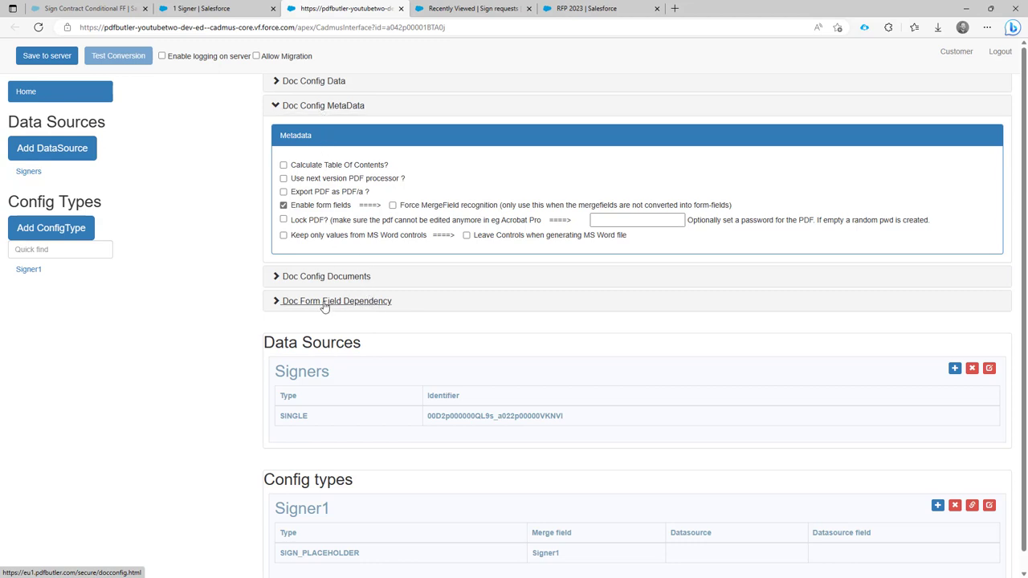
- Add a config type of type TRANSIENT_FOR_FORM_FIELD with CHK_PO_REQUIRED as both its name and merge field
{"action": "scroll", "coordinate": [325, 308], "scroll_direction": "down", "scroll_amount": 1}
{"action": "left_click", "coordinate": [50, 230]}
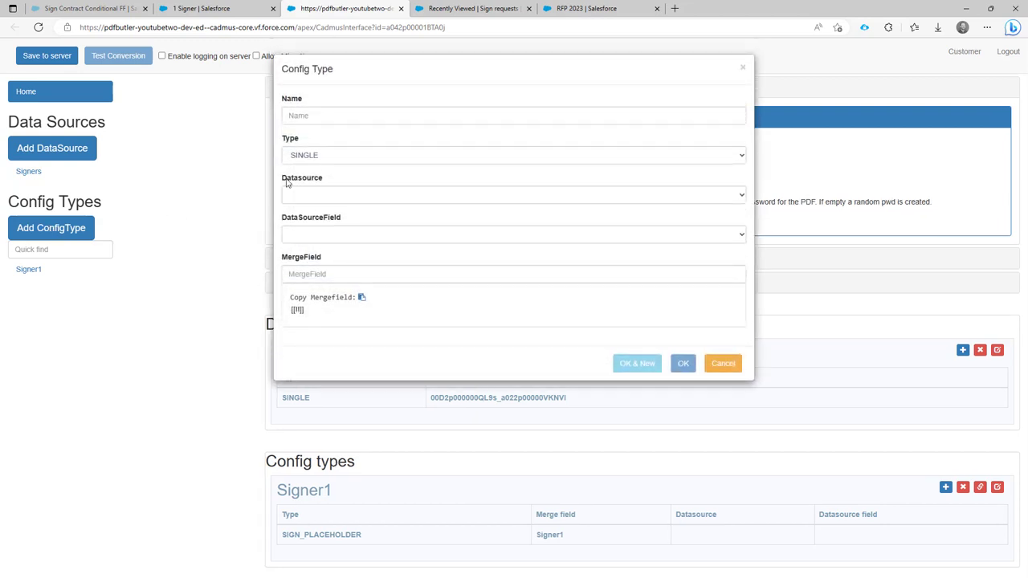
{"action": "left_click", "coordinate": [362, 156]}
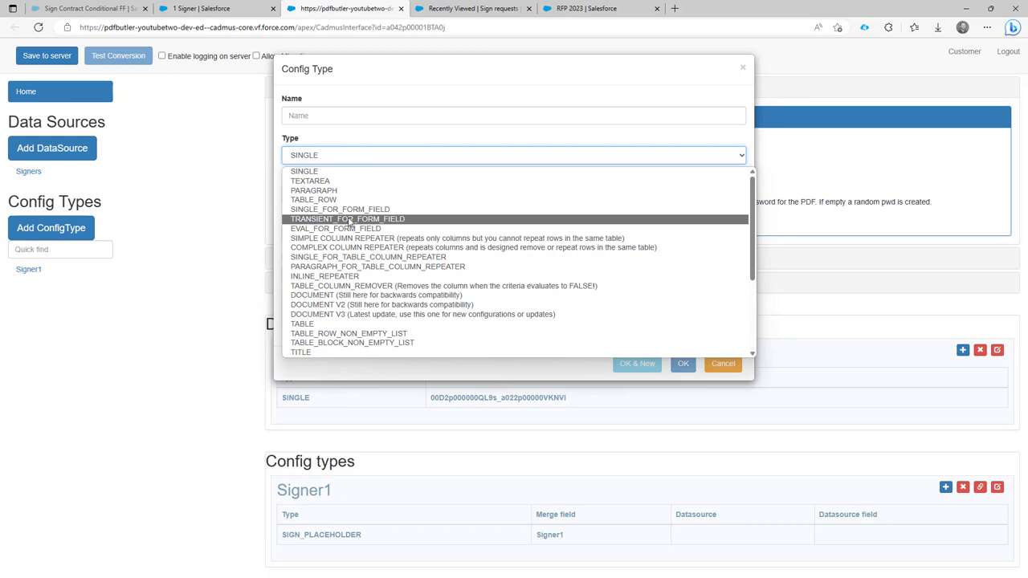
{"action": "left_click", "coordinate": [350, 220]}
{"action": "left_click", "coordinate": [338, 115]}
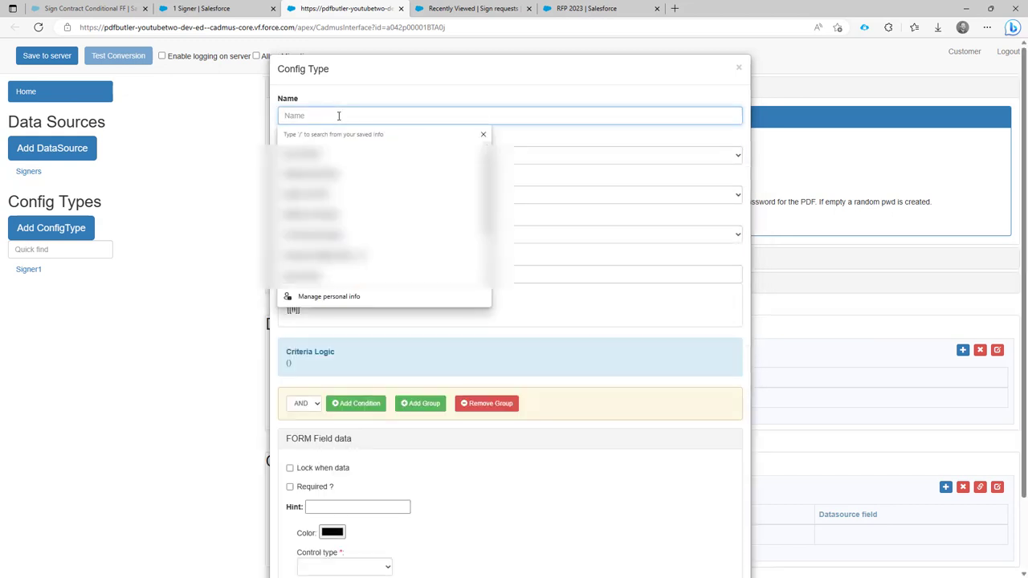
{"action": "key", "text": "ctrl+v"}
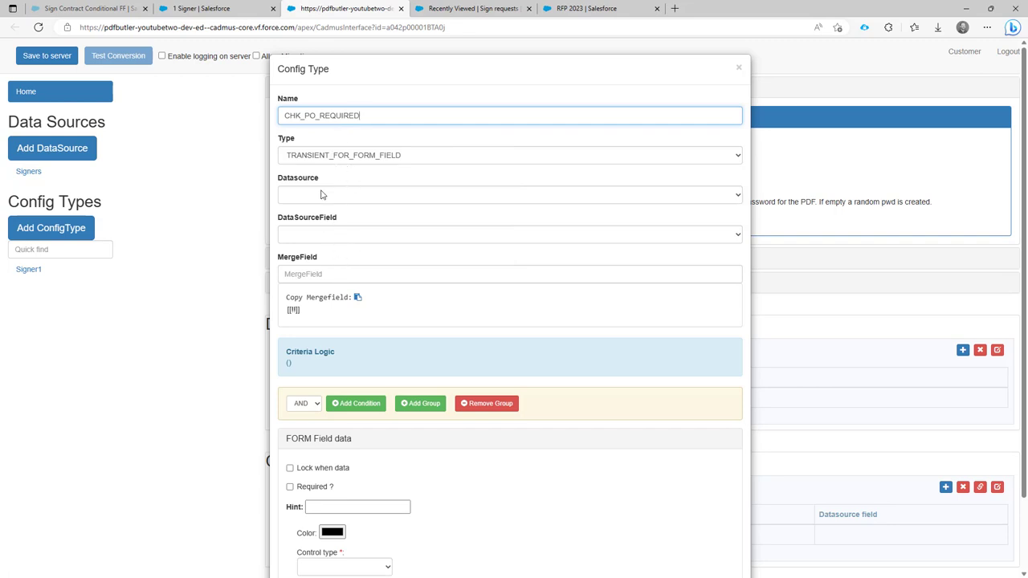
{"action": "scroll", "coordinate": [324, 237], "scroll_direction": "down", "scroll_amount": 1}
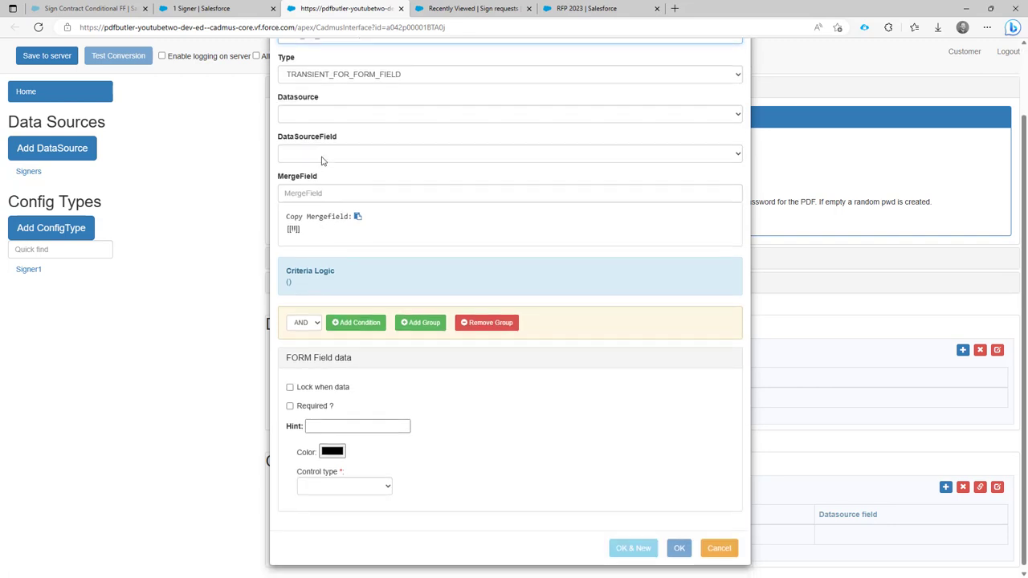
{"action": "left_click", "coordinate": [334, 193]}
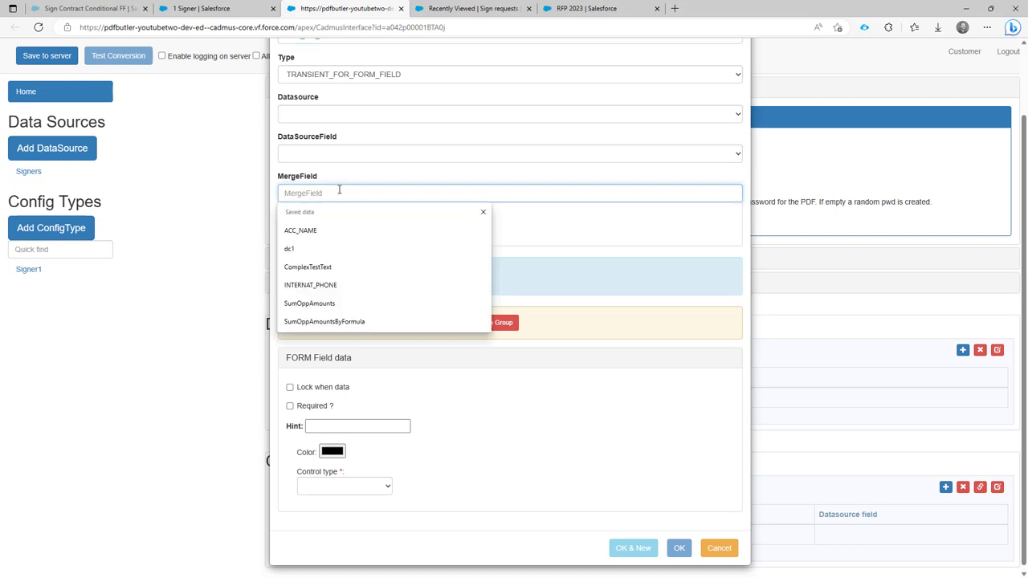
{"action": "key", "text": "ctrl+v"}
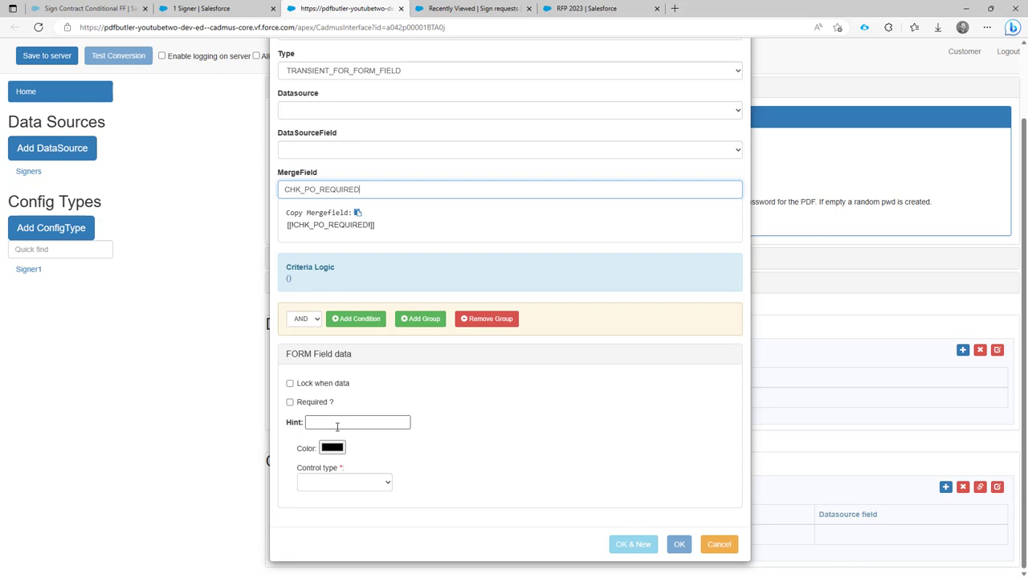
- Make the field a Checkbox (yes/no) control with checked value true, and save it while starting another new config type
{"action": "left_click", "coordinate": [354, 485]}
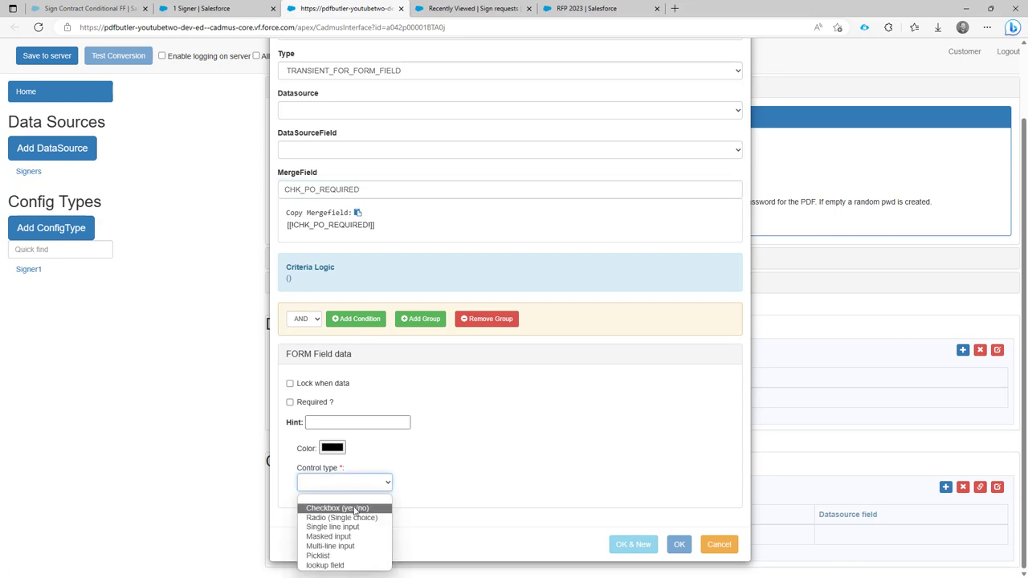
{"action": "left_click", "coordinate": [354, 510]}
{"action": "left_click", "coordinate": [374, 463]}
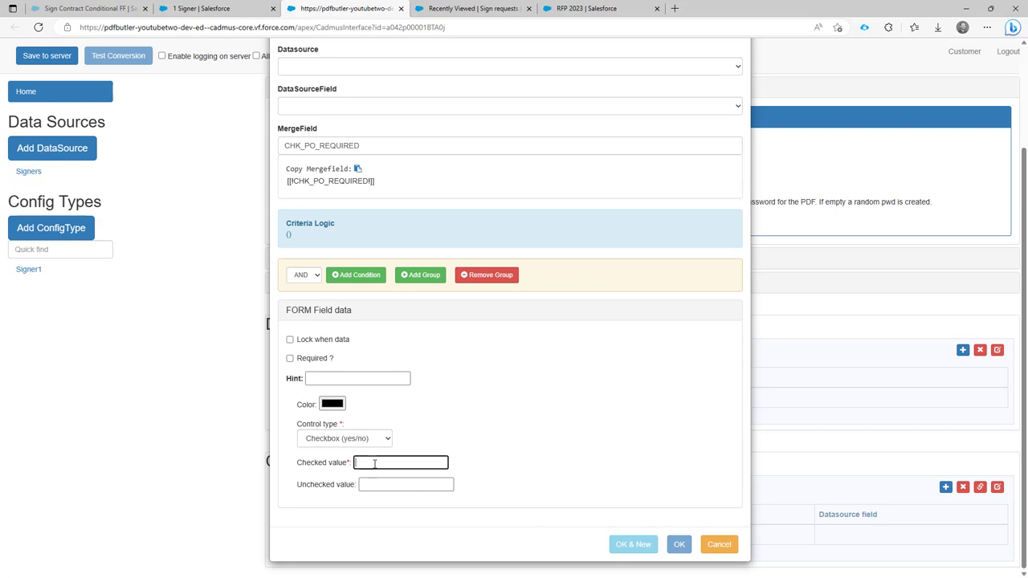
{"action": "type", "text": "true"}
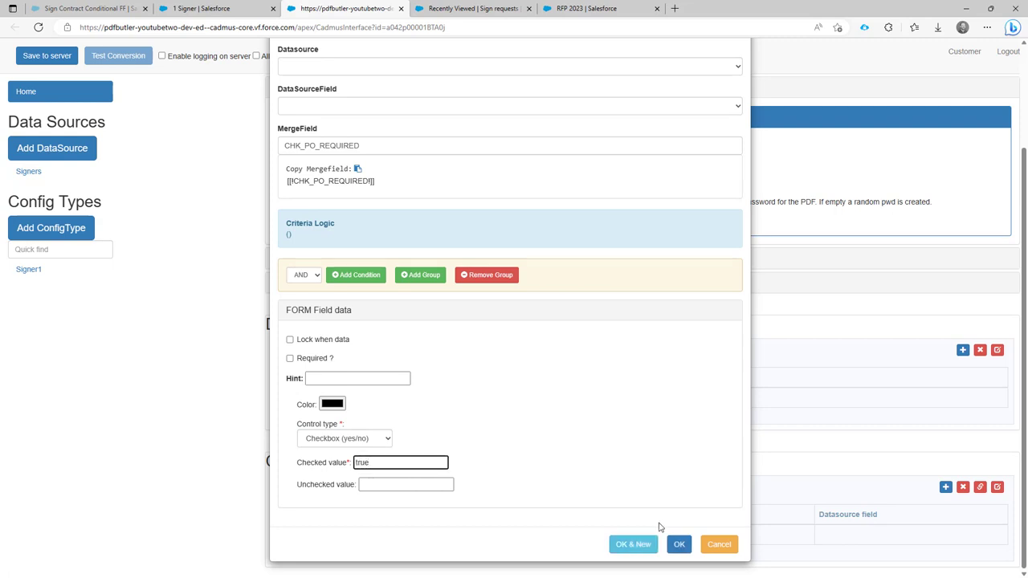
{"action": "left_click", "coordinate": [633, 544]}
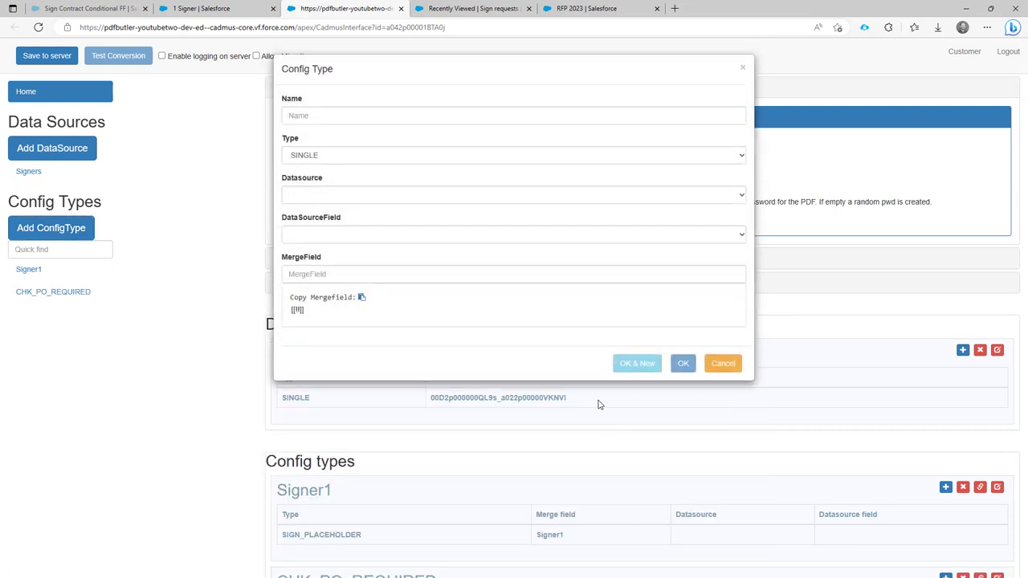
- Switch to the Word template, copy the merge field name PO and return to the browser configuration
{"action": "key", "text": "alt+Tab"}
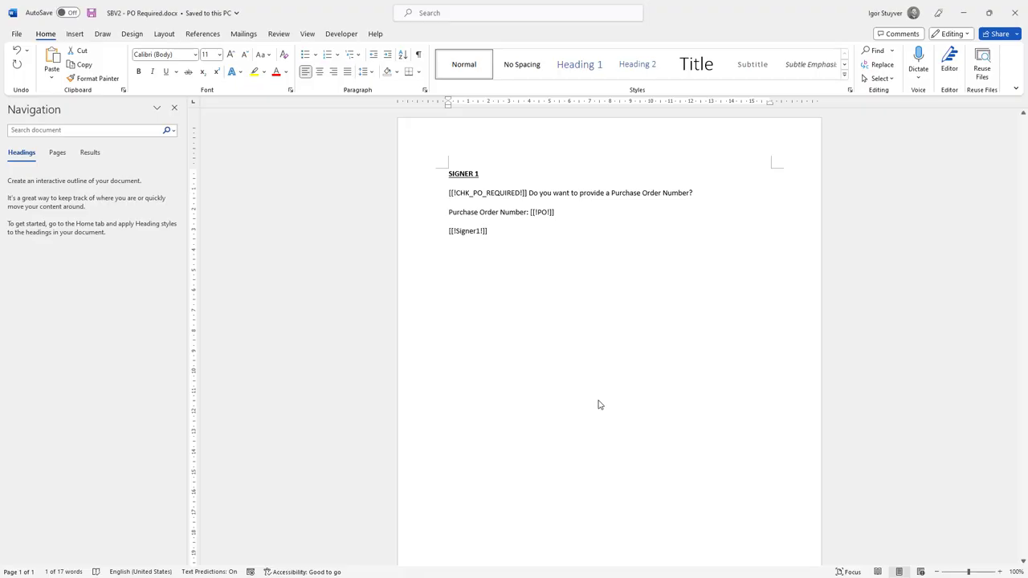
{"action": "left_click", "coordinate": [545, 212]}
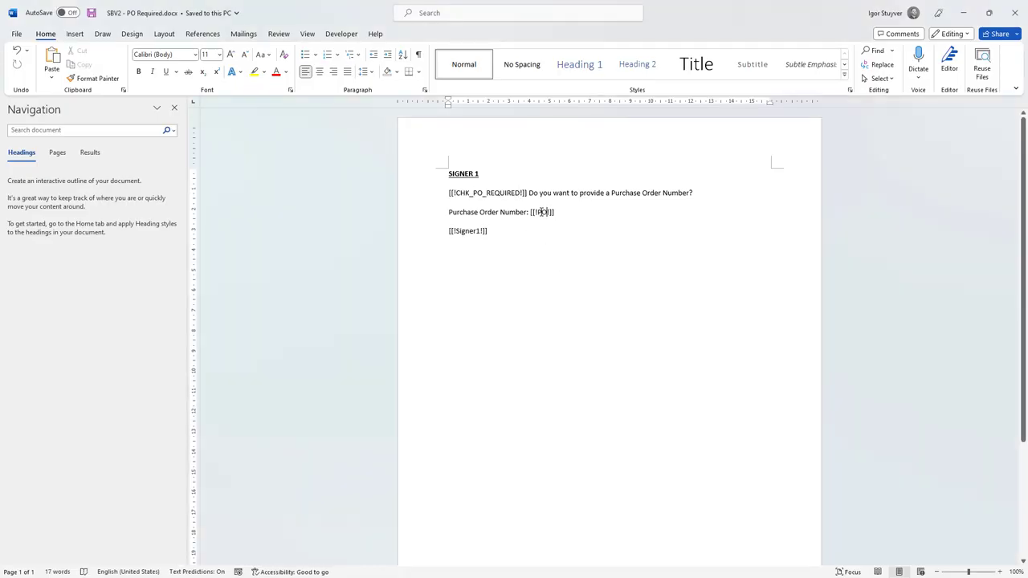
{"action": "double_click", "coordinate": [545, 212]}
{"action": "key", "text": "ctrl+c"}
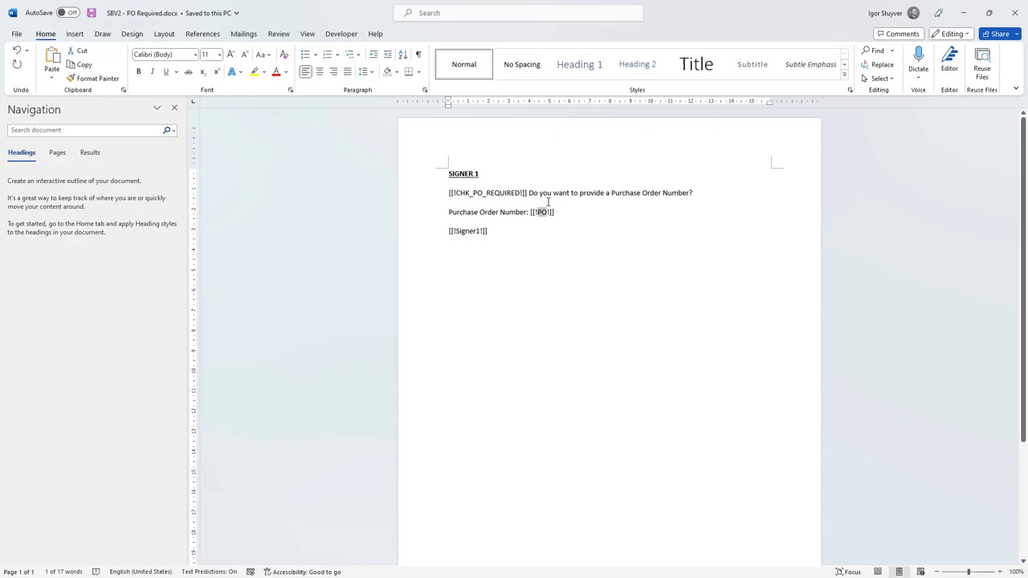
{"action": "key", "text": "alt+Tab"}
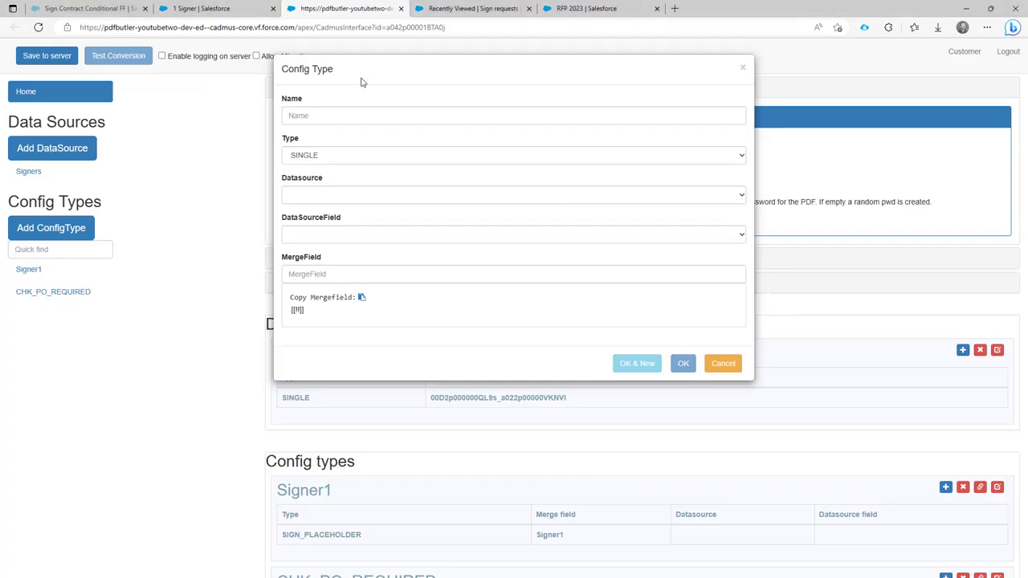
- Name the new config type PO, set its type to TRANSIENT_FOR_FORM_FIELD and enter PO as its merge field
{"action": "left_click", "coordinate": [319, 114]}
{"action": "key", "text": "ctrl+v"}
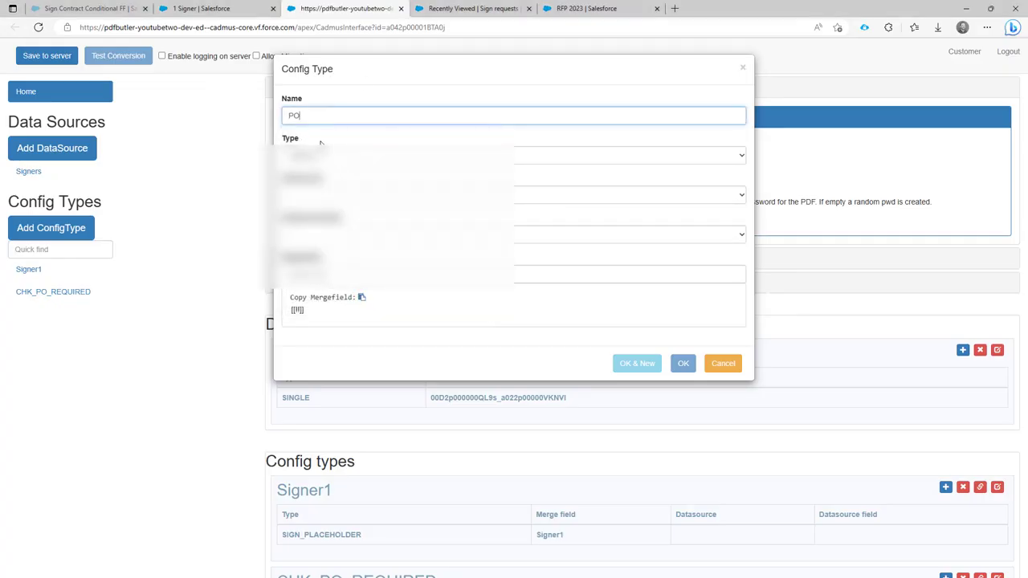
{"action": "left_click", "coordinate": [322, 155]}
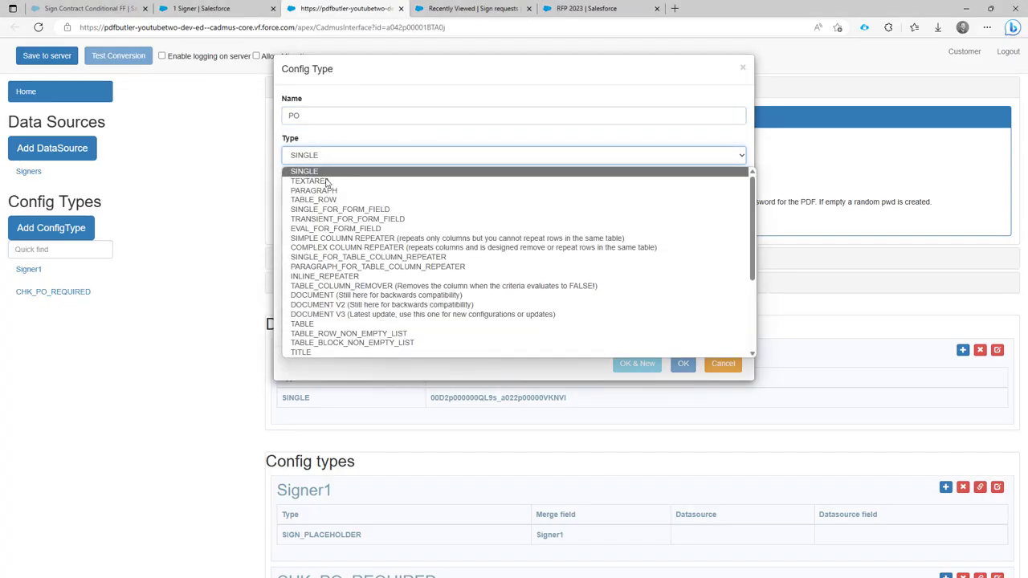
{"action": "left_click", "coordinate": [327, 220]}
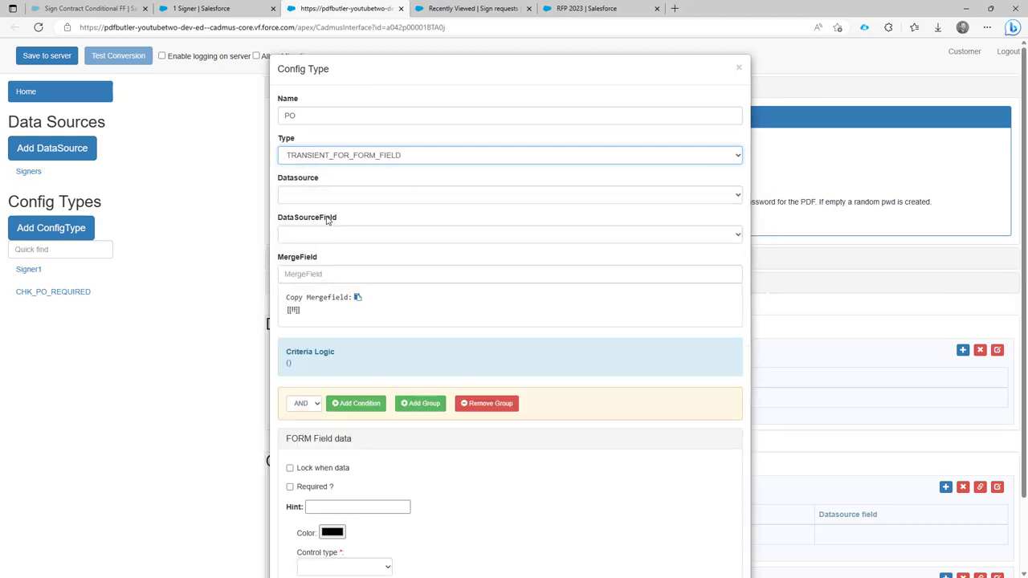
{"action": "left_click", "coordinate": [315, 155]}
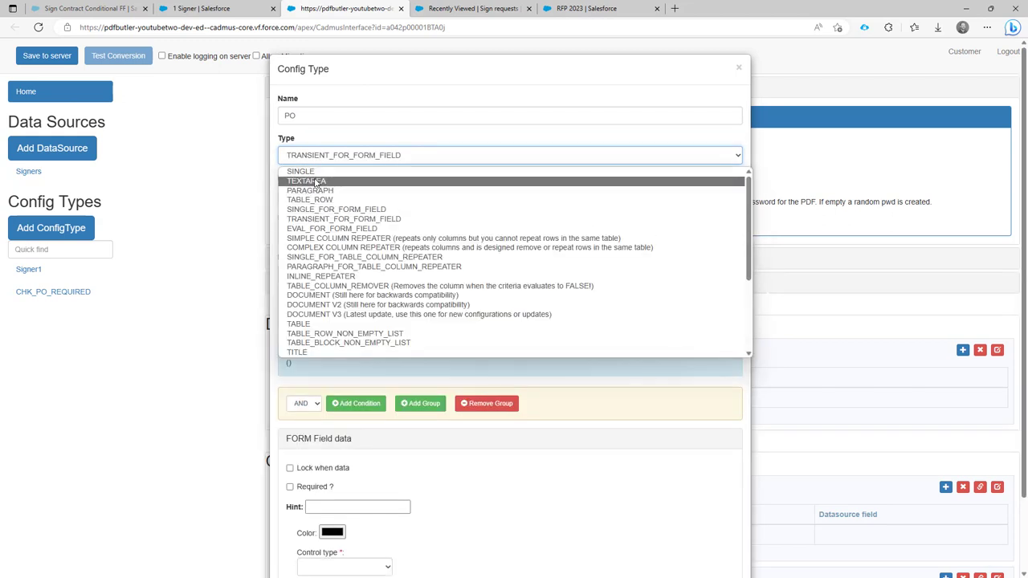
{"action": "left_click", "coordinate": [321, 158]}
{"action": "left_click", "coordinate": [334, 274]}
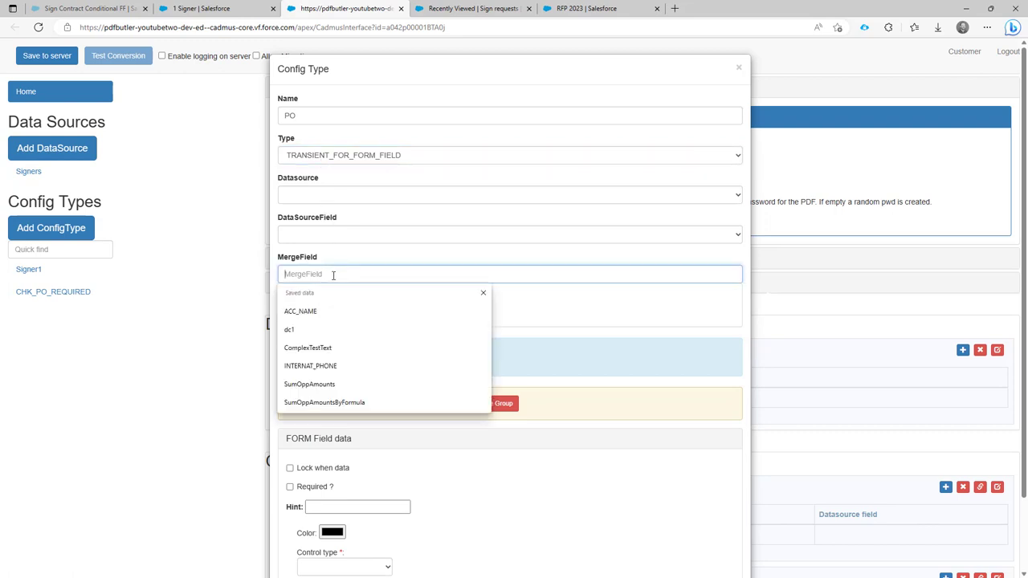
{"action": "type", "text": "PO"}
- Set the PO field's control type to Single line input and its validation type to Text
{"action": "scroll", "coordinate": [333, 274], "scroll_direction": "down", "scroll_amount": 2}
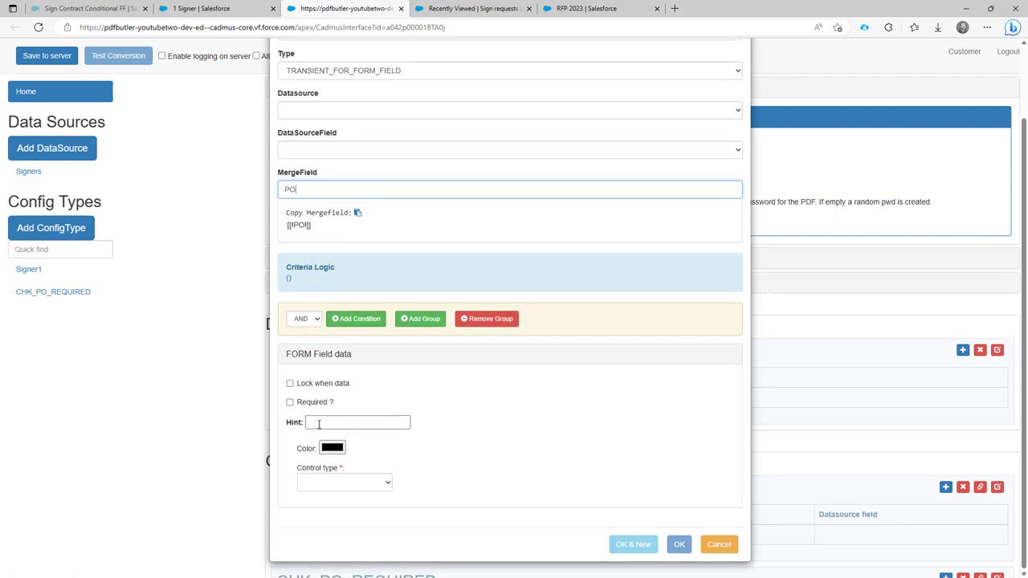
{"action": "left_click", "coordinate": [341, 481]}
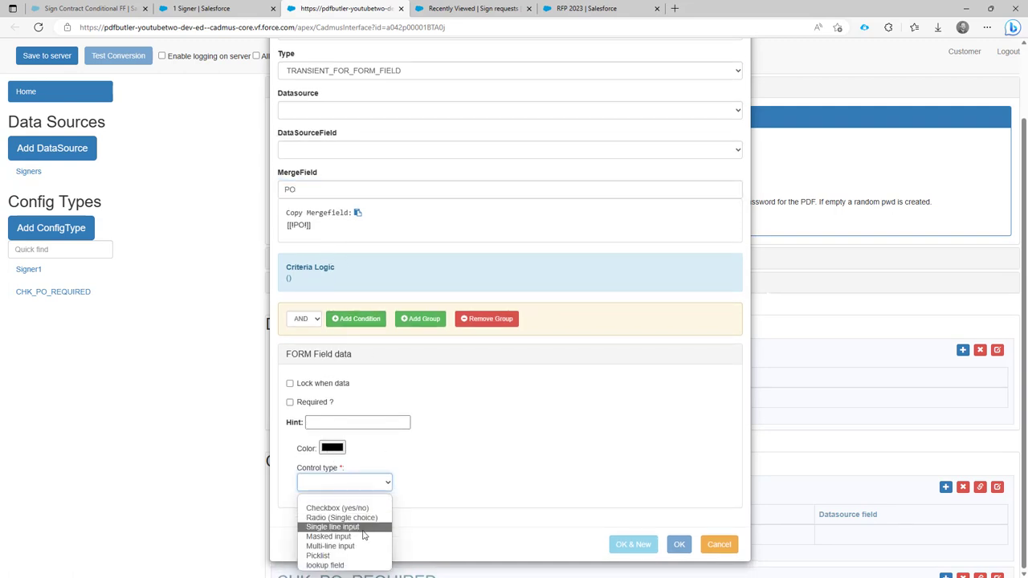
{"action": "left_click", "coordinate": [361, 528]}
{"action": "scroll", "coordinate": [380, 403], "scroll_direction": "down", "scroll_amount": 2}
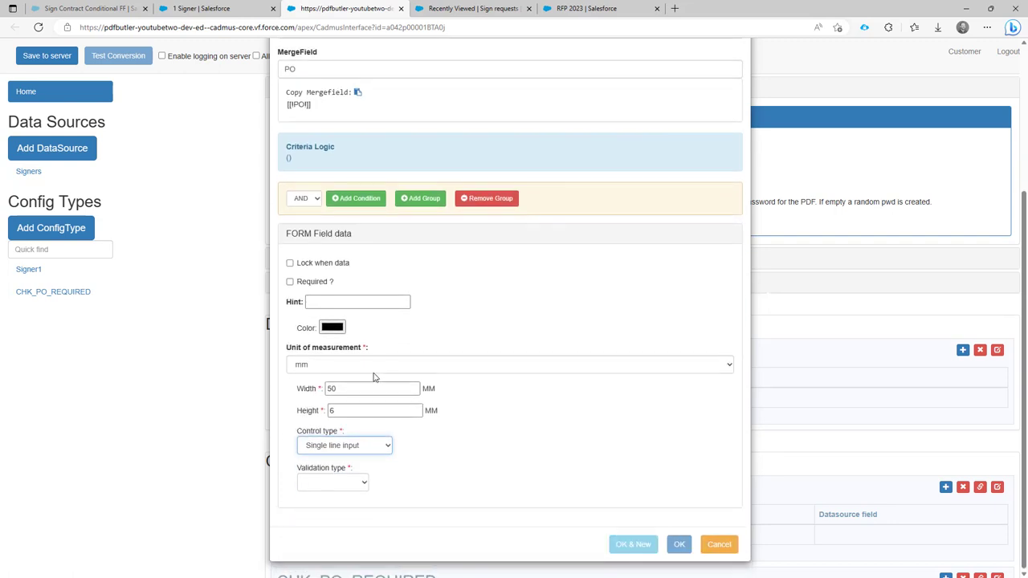
{"action": "left_click", "coordinate": [352, 484]}
{"action": "left_click", "coordinate": [352, 509]}
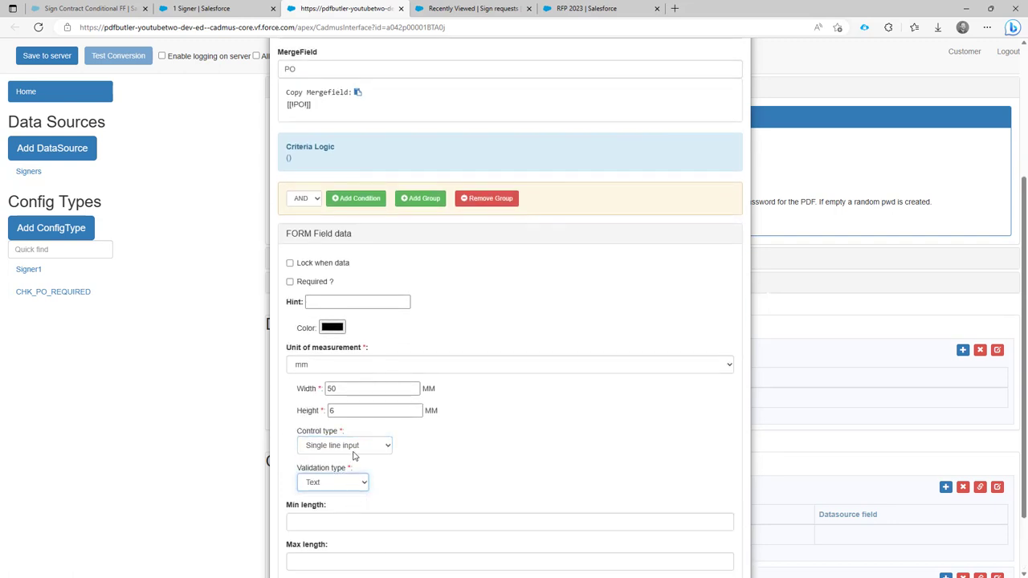
{"action": "scroll", "coordinate": [353, 405], "scroll_direction": "down", "scroll_amount": 1}
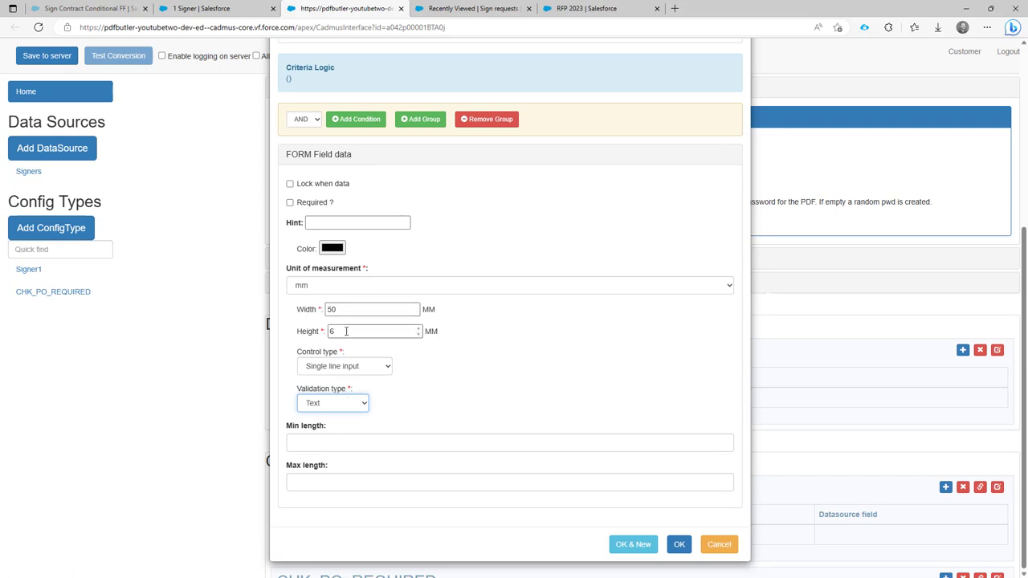
- Set the PO form field's width to 80 mm
{"action": "left_click", "coordinate": [347, 331]}
{"action": "left_click", "coordinate": [353, 310]}
{"action": "double_click", "coordinate": [353, 310]}
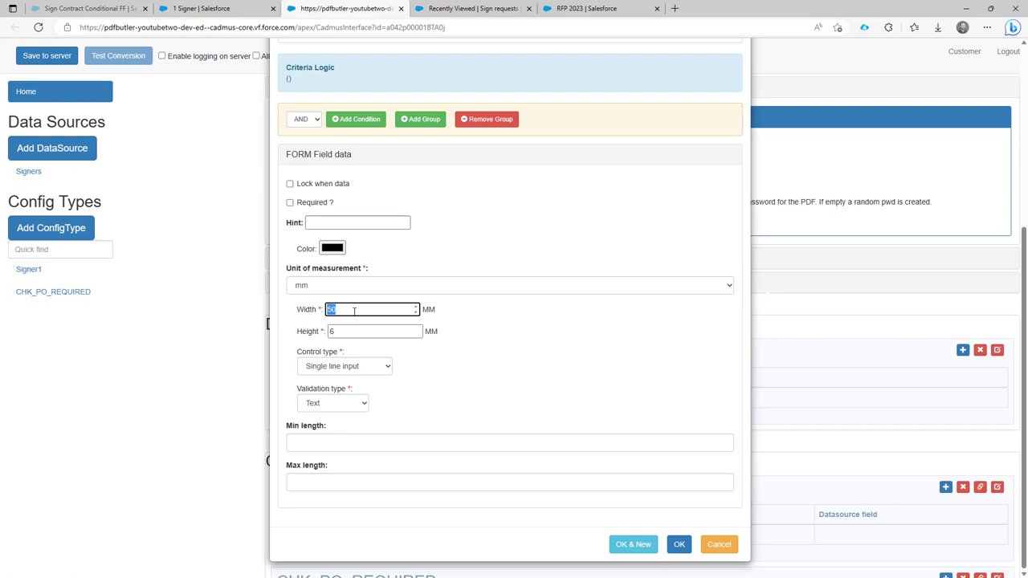
{"action": "type", "text": "80"}
- Set the PO field's maximum length to 35 and minimum length to 4, and confirm the config type
{"action": "left_click", "coordinate": [350, 482]}
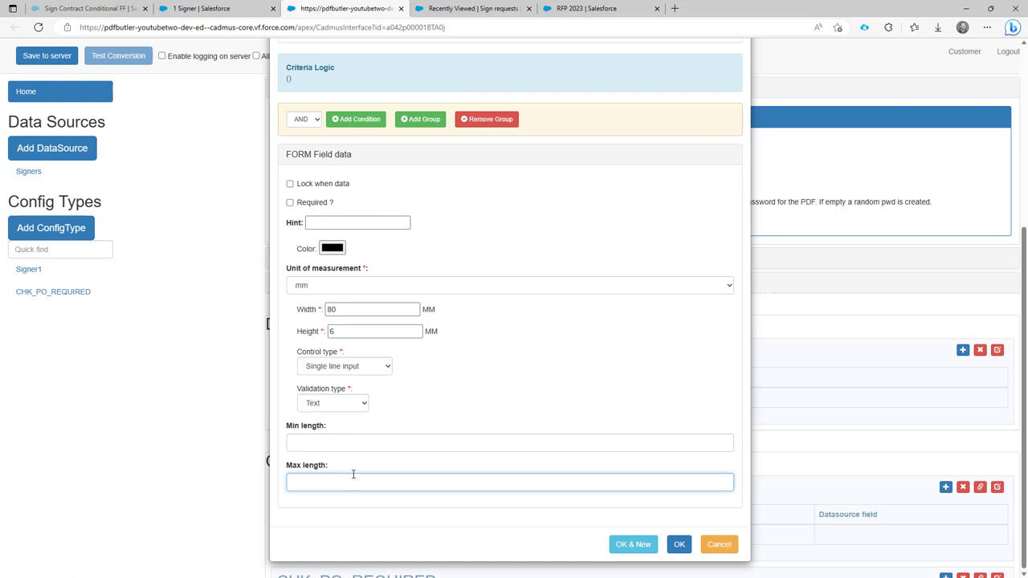
{"action": "type", "text": "35"}
{"action": "left_click", "coordinate": [349, 441]}
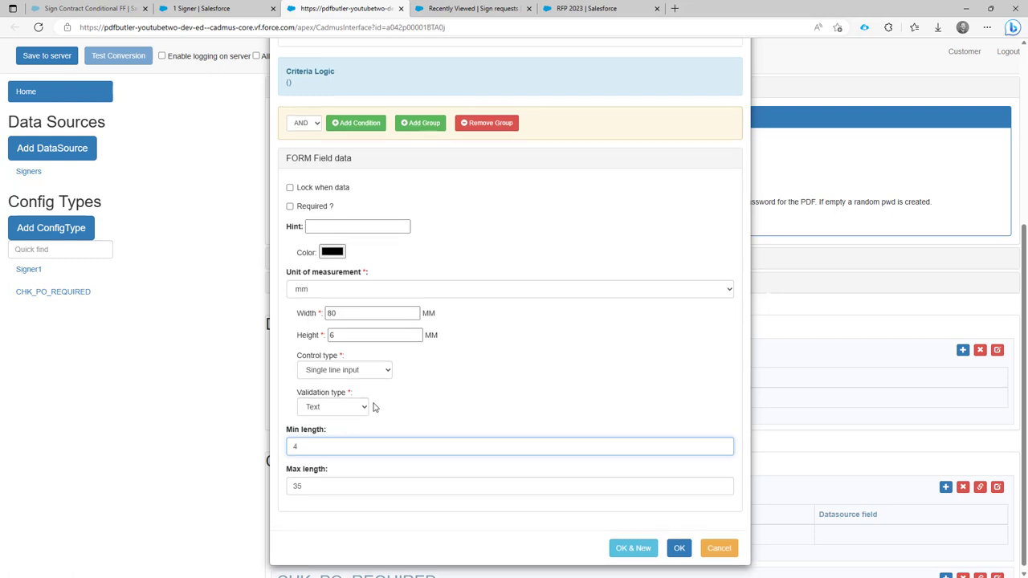
{"action": "scroll", "coordinate": [373, 413], "scroll_direction": "up", "scroll_amount": 4}
{"action": "scroll", "coordinate": [441, 329], "scroll_direction": "down", "scroll_amount": 4}
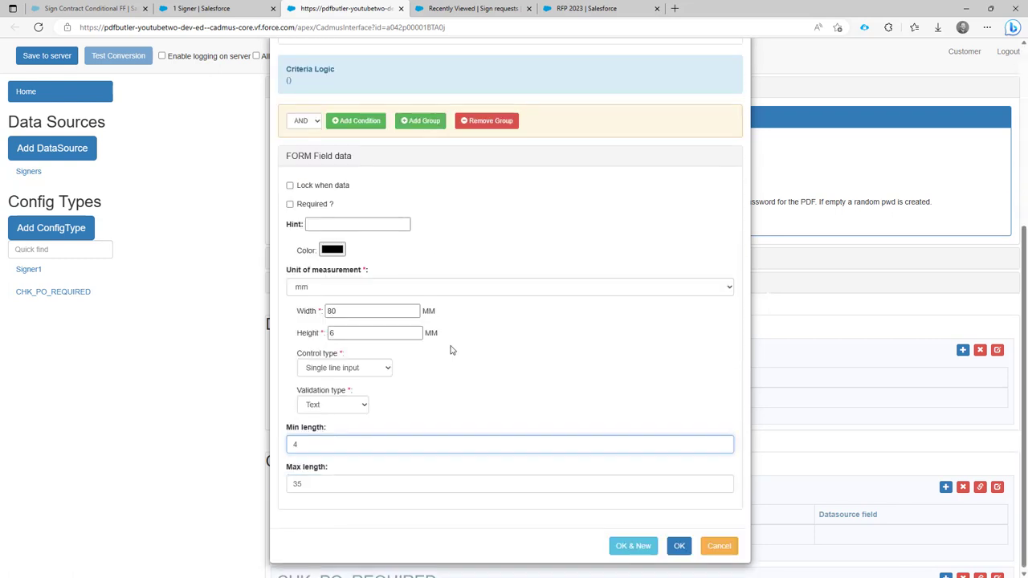
{"action": "left_click", "coordinate": [679, 544]}
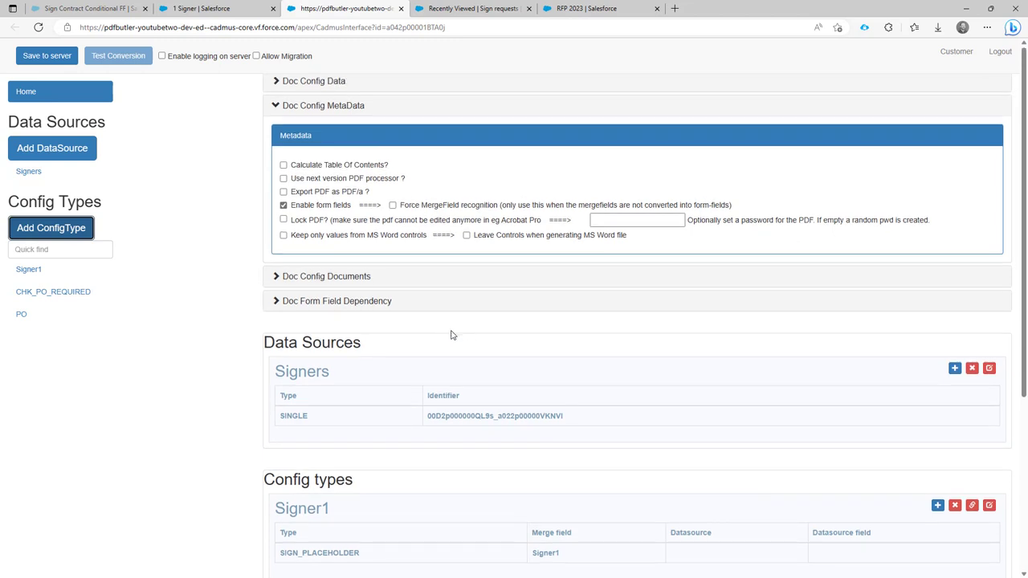
- Collapse the Doc Config MetaData section and save the configuration to the server
{"action": "left_click", "coordinate": [277, 108]}
{"action": "left_click", "coordinate": [277, 108]}
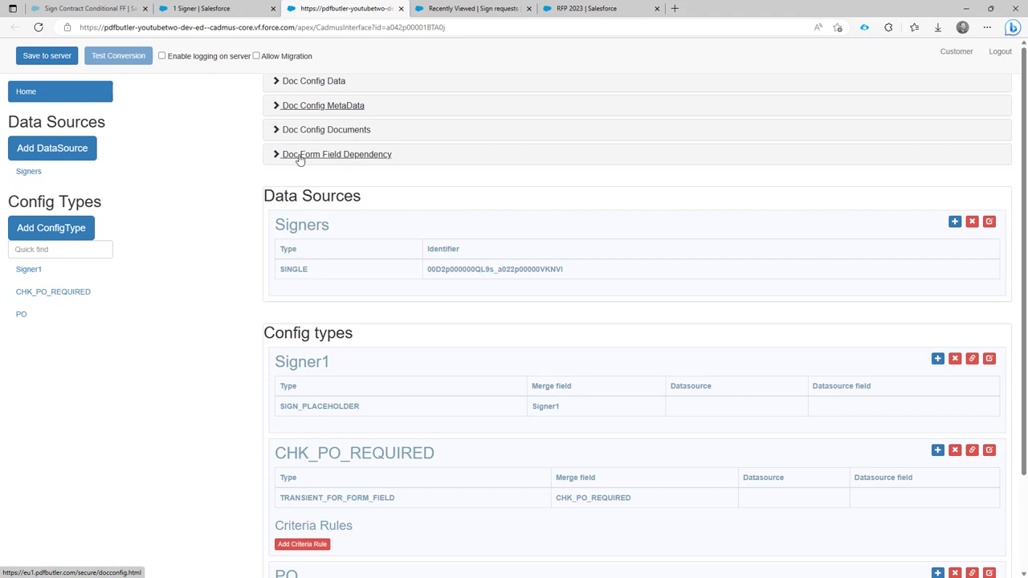
{"action": "left_click", "coordinate": [50, 60]}
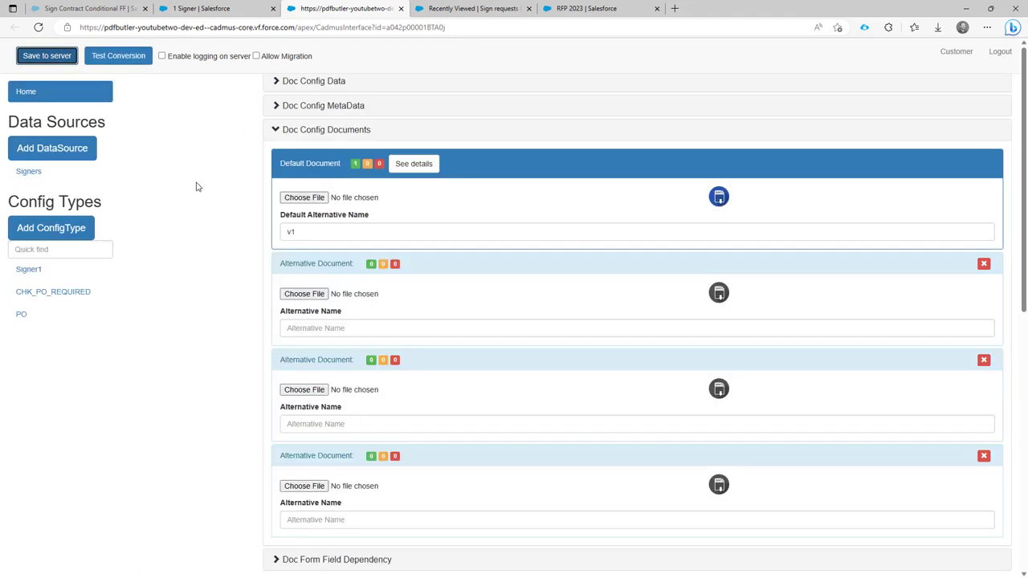
- Add a form field dependency with the single condition that CHK_PO_REQUIRED is empty/unchecked
{"action": "left_click", "coordinate": [277, 131]}
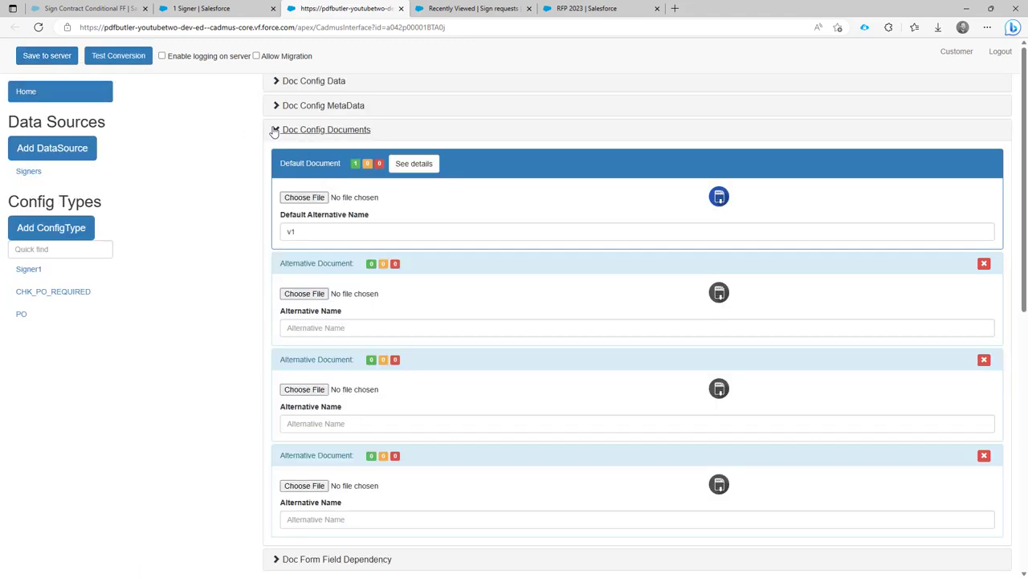
{"action": "left_click", "coordinate": [287, 157]}
{"action": "left_click", "coordinate": [296, 179]}
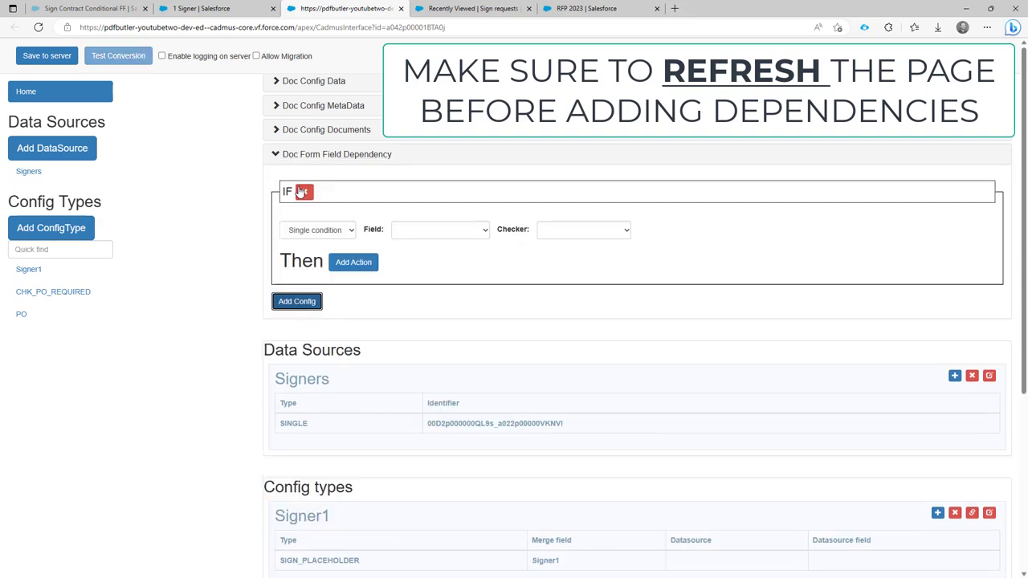
{"action": "left_click", "coordinate": [409, 232]}
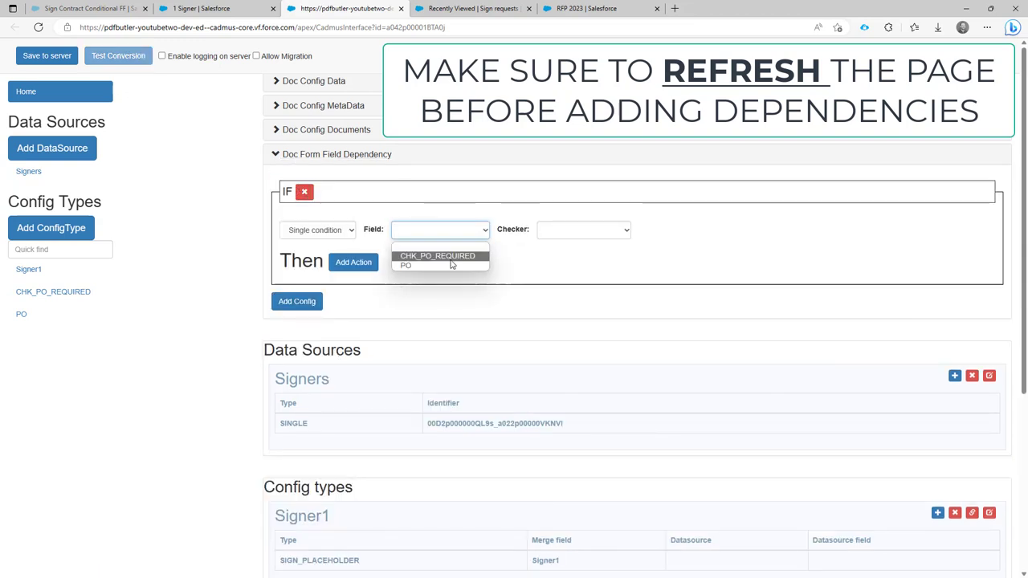
{"action": "left_click", "coordinate": [438, 255]}
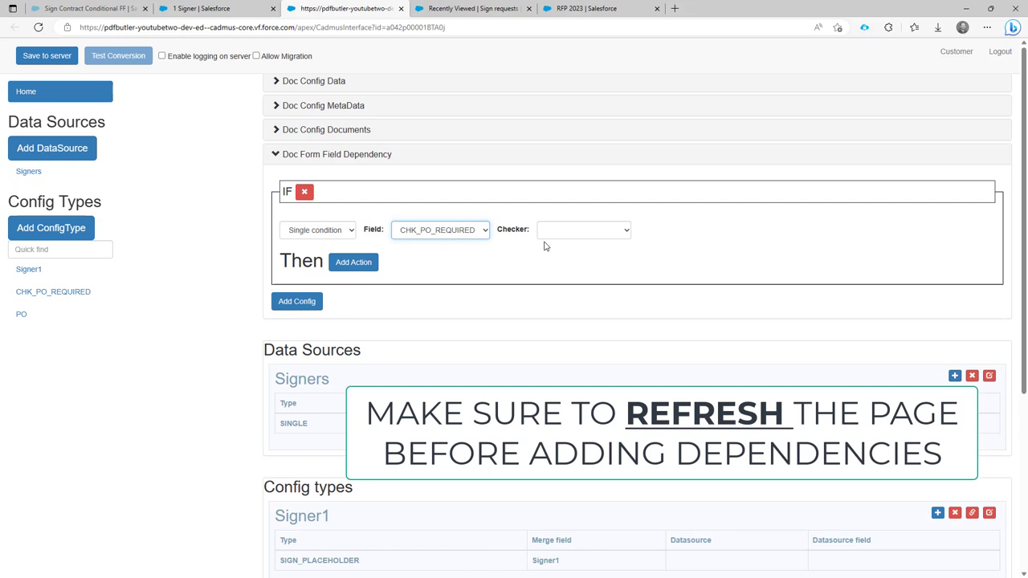
{"action": "left_click", "coordinate": [556, 233]}
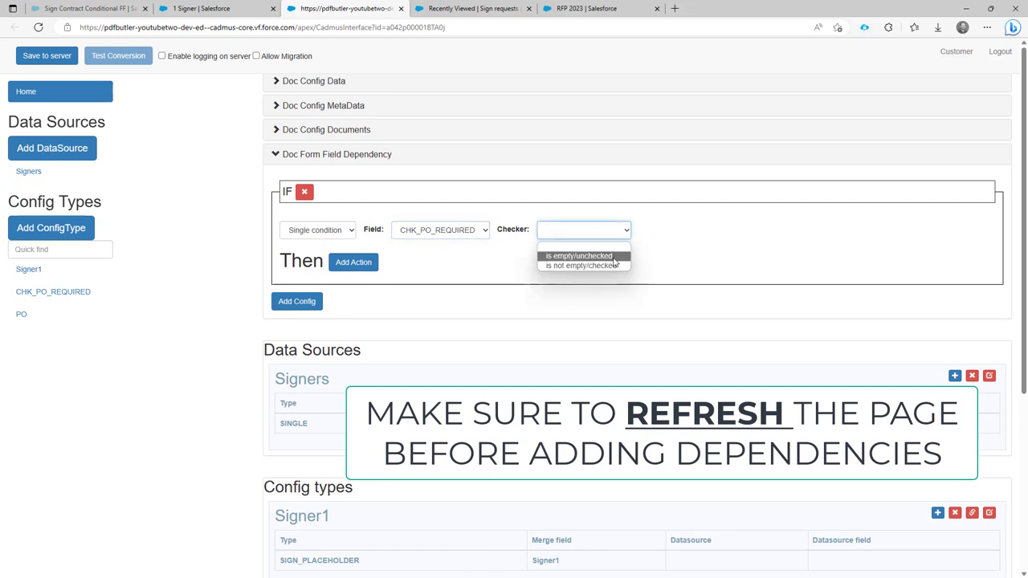
{"action": "left_click", "coordinate": [612, 256]}
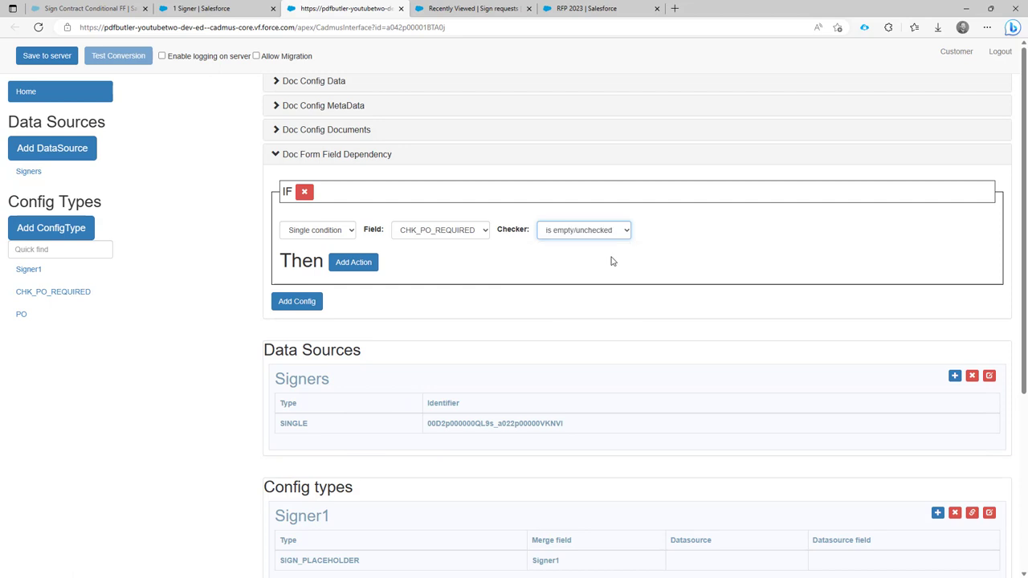
- Add an action to the unchecked condition that sets the PO field's read only value to True
{"action": "left_click", "coordinate": [342, 268]}
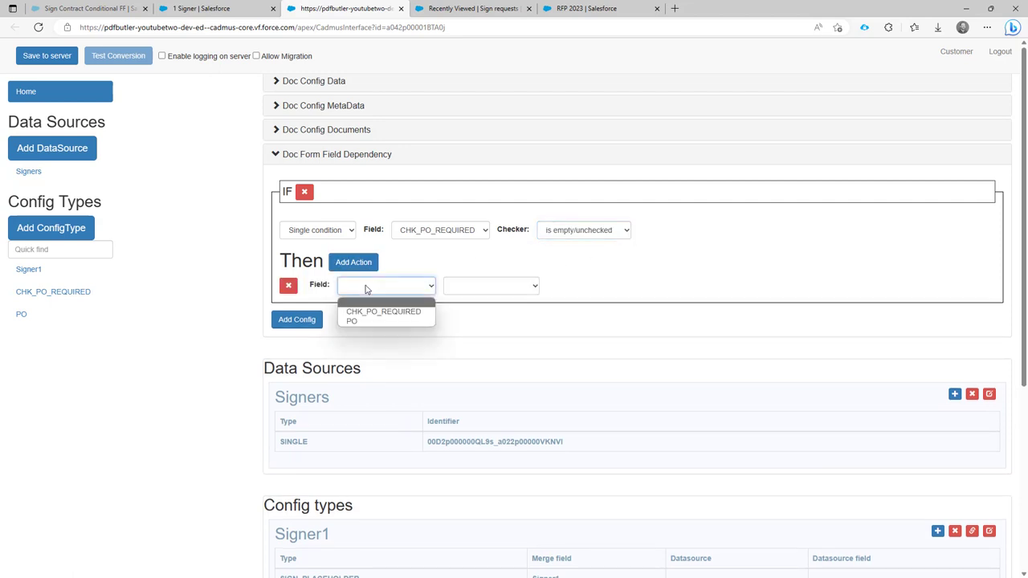
{"action": "left_click", "coordinate": [374, 321]}
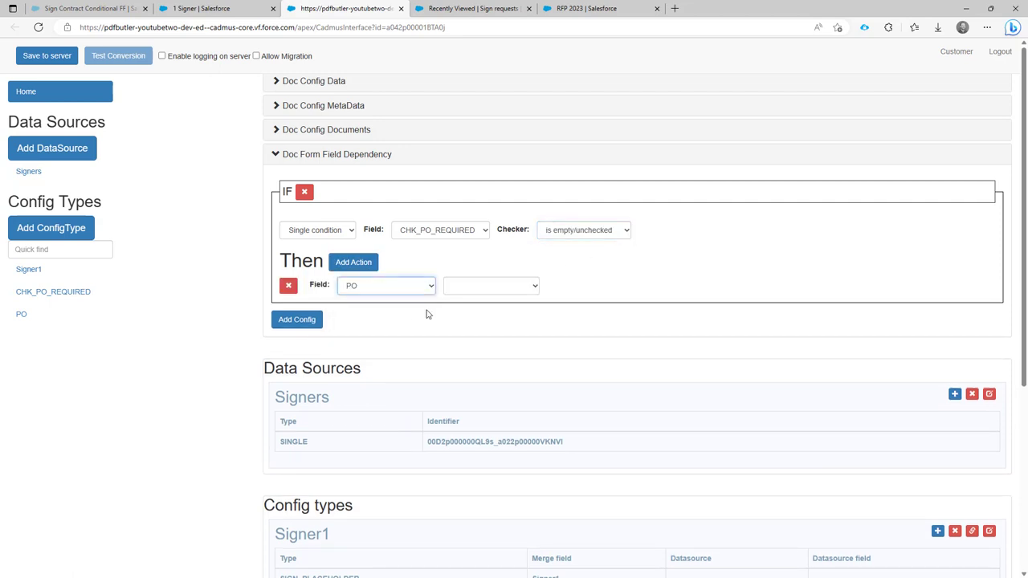
{"action": "left_click", "coordinate": [471, 291]}
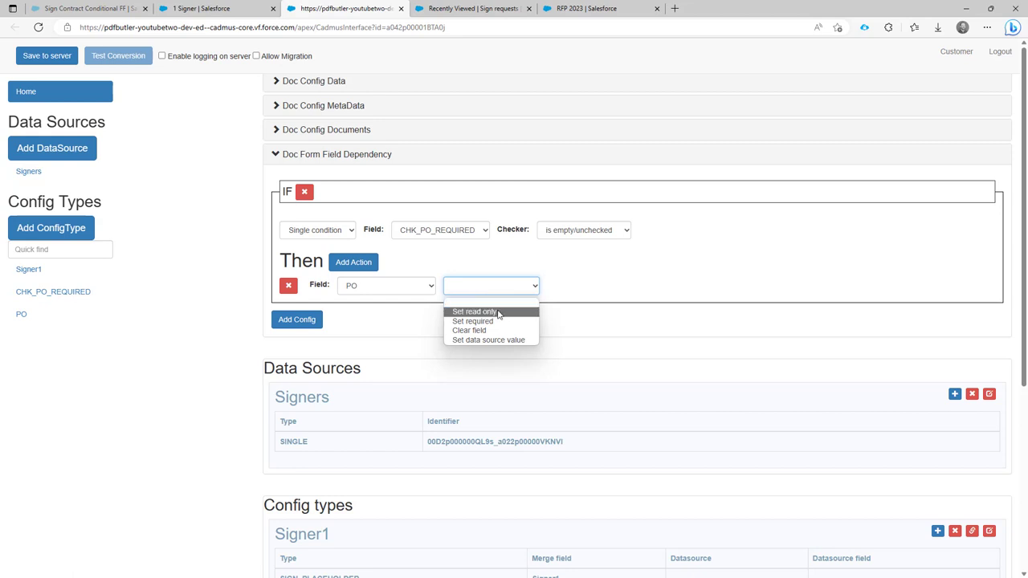
{"action": "left_click", "coordinate": [498, 313]}
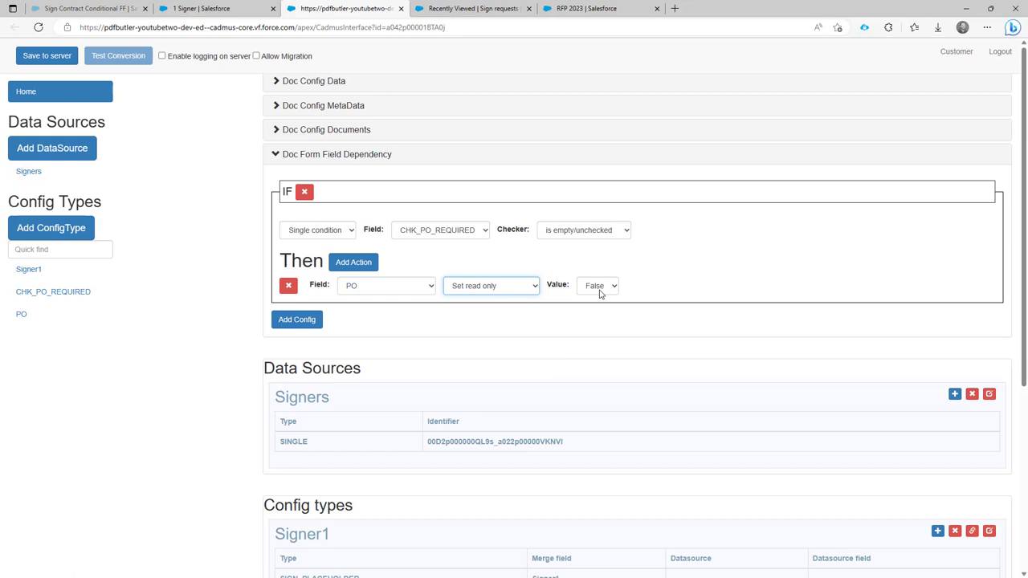
{"action": "left_click", "coordinate": [600, 288]}
{"action": "left_click", "coordinate": [599, 302]}
- Add a second action to the unchecked condition that clears the PO field
{"action": "left_click", "coordinate": [353, 262]}
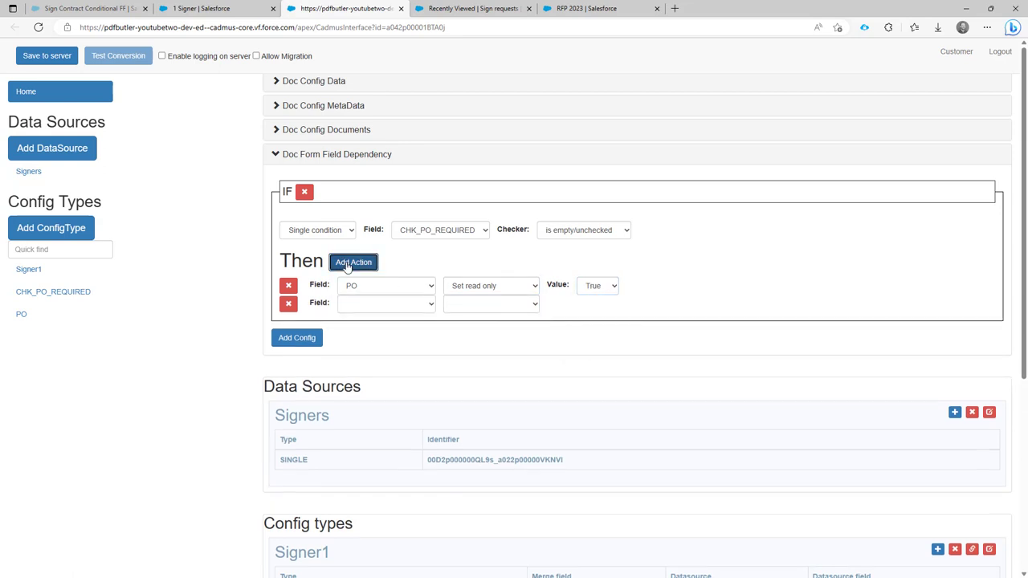
{"action": "left_click", "coordinate": [381, 306]}
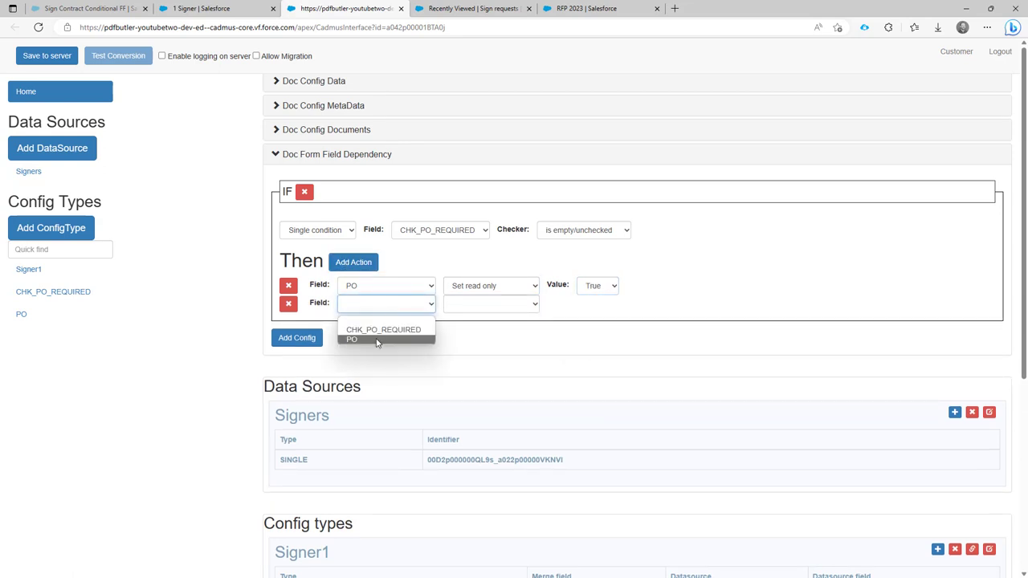
{"action": "left_click", "coordinate": [378, 340]}
{"action": "left_click", "coordinate": [483, 302]}
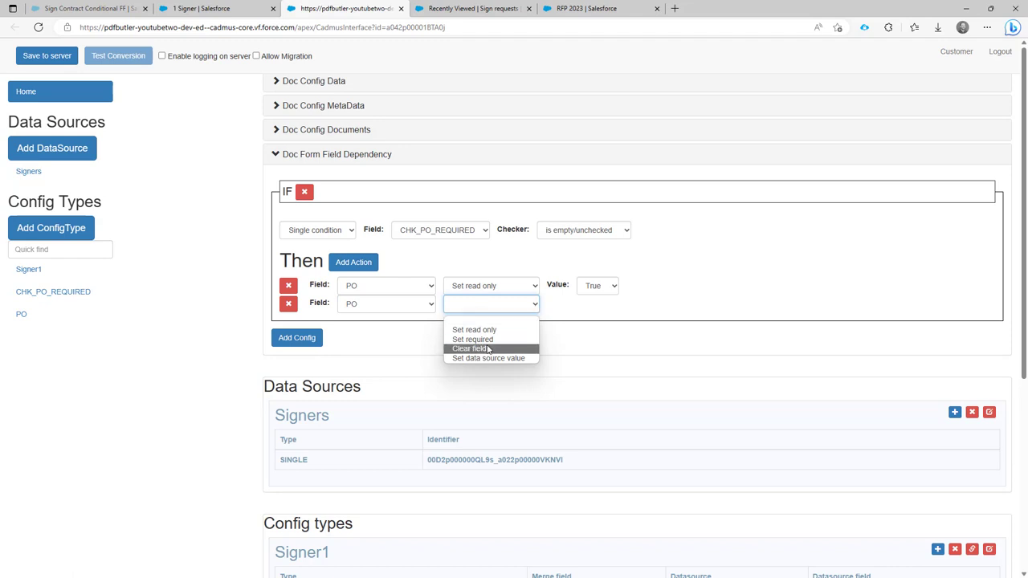
{"action": "left_click", "coordinate": [488, 349]}
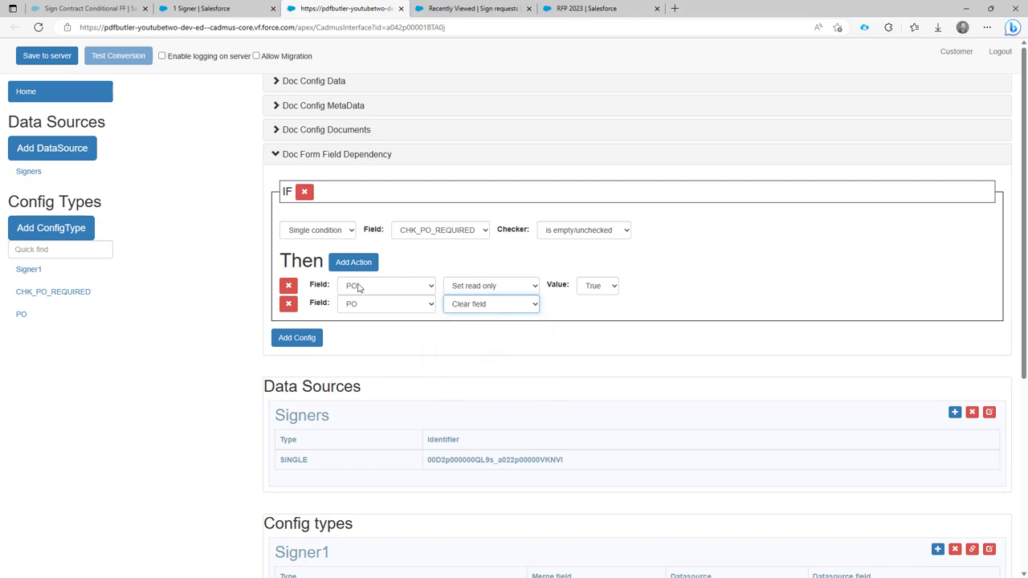
- Add a third action to the unchecked condition: Set required on the PO field with value False
{"action": "left_click", "coordinate": [351, 263]}
{"action": "left_click", "coordinate": [389, 322]}
{"action": "left_click", "coordinate": [405, 355]}
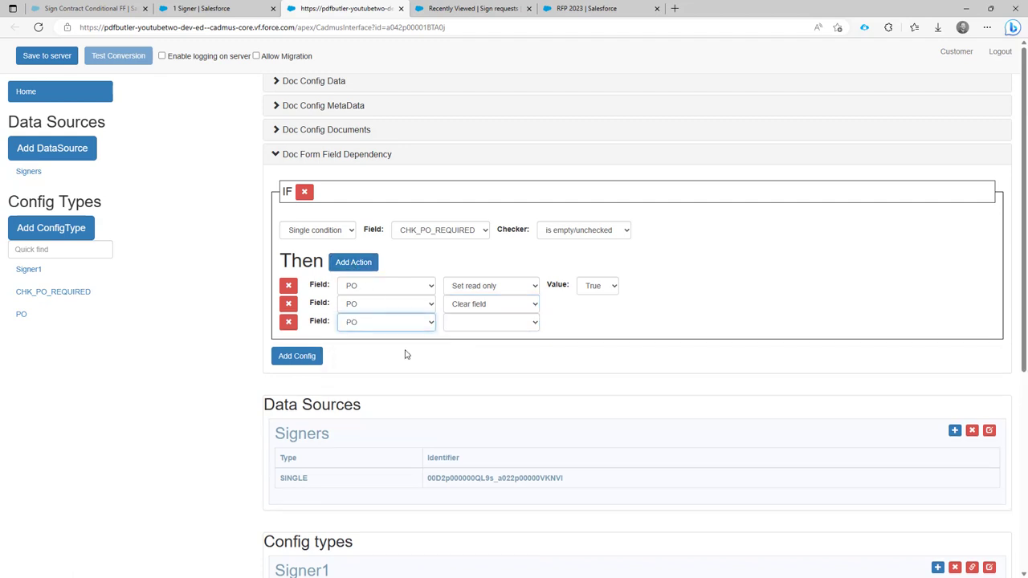
{"action": "left_click", "coordinate": [464, 324]}
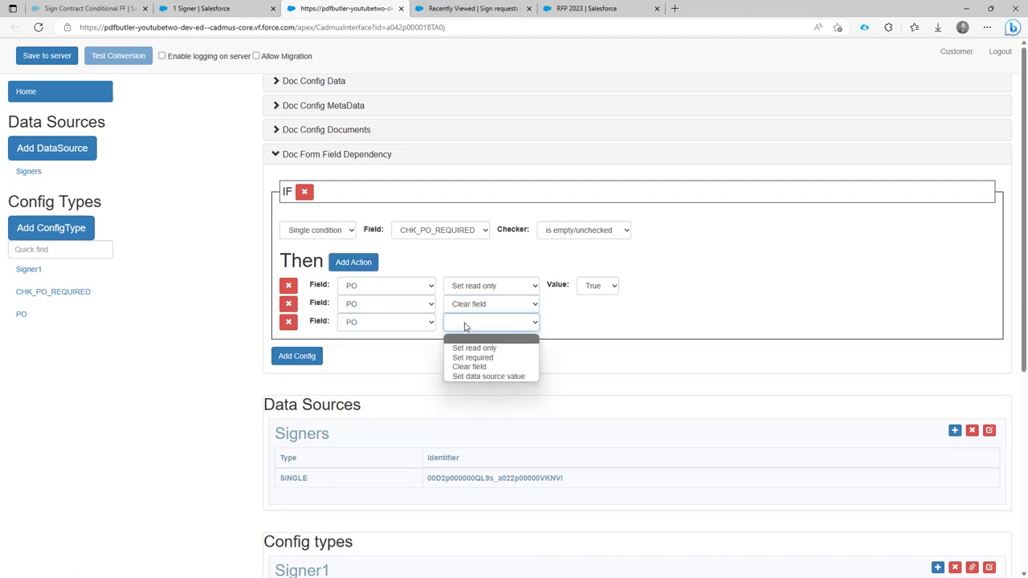
{"action": "left_click", "coordinate": [497, 358]}
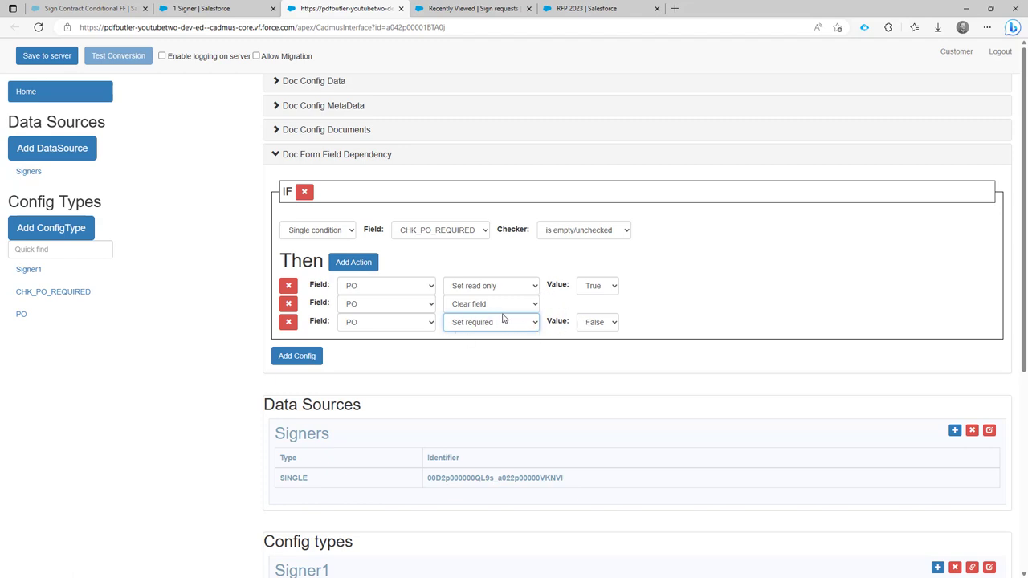
- Add a second dependency with the single condition that CHK_PO_REQUIRED is not empty/checked
{"action": "left_click", "coordinate": [306, 359]}
{"action": "scroll", "coordinate": [337, 357], "scroll_direction": "down", "scroll_amount": 1}
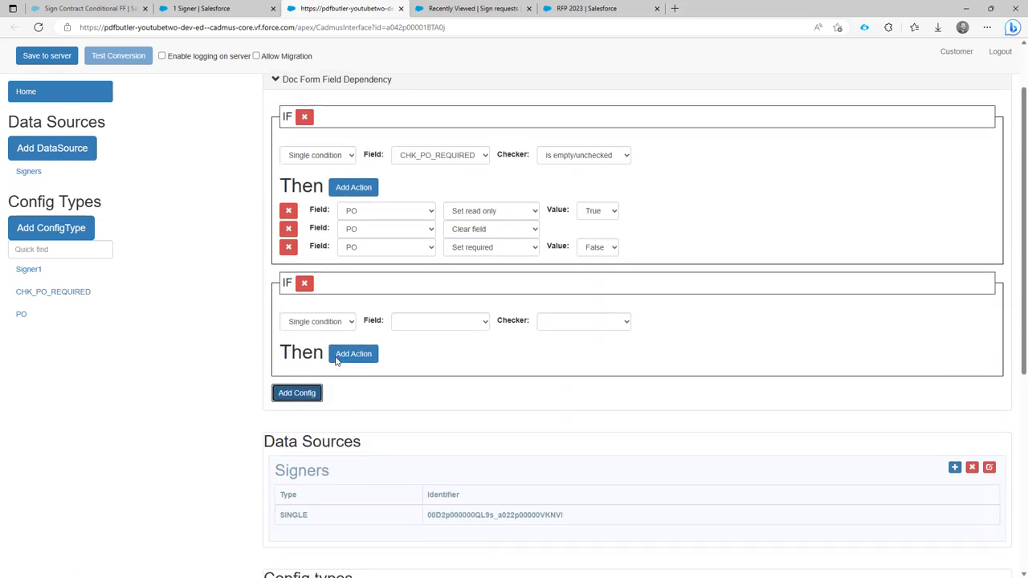
{"action": "left_click", "coordinate": [423, 321]}
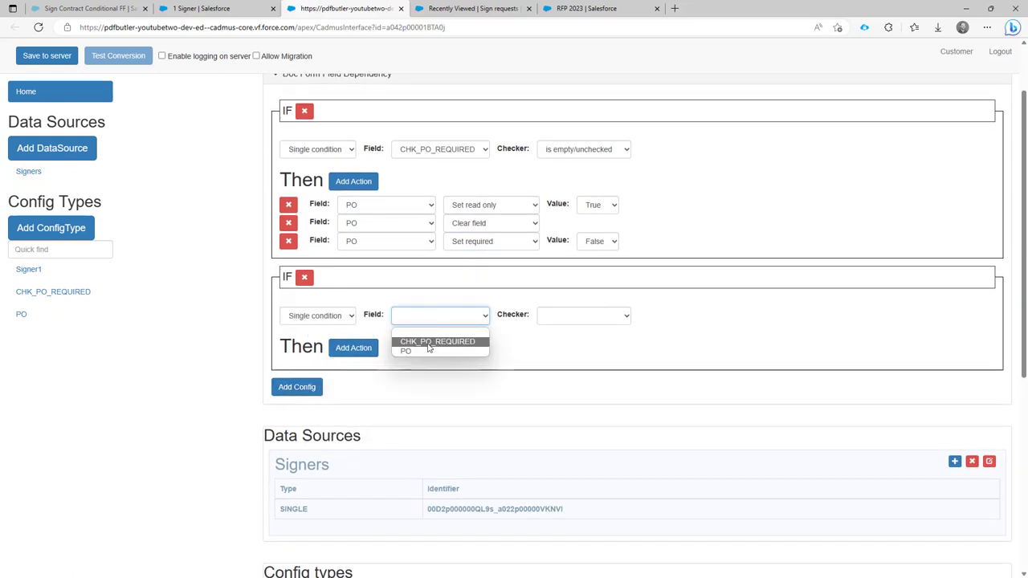
{"action": "left_click", "coordinate": [430, 345]}
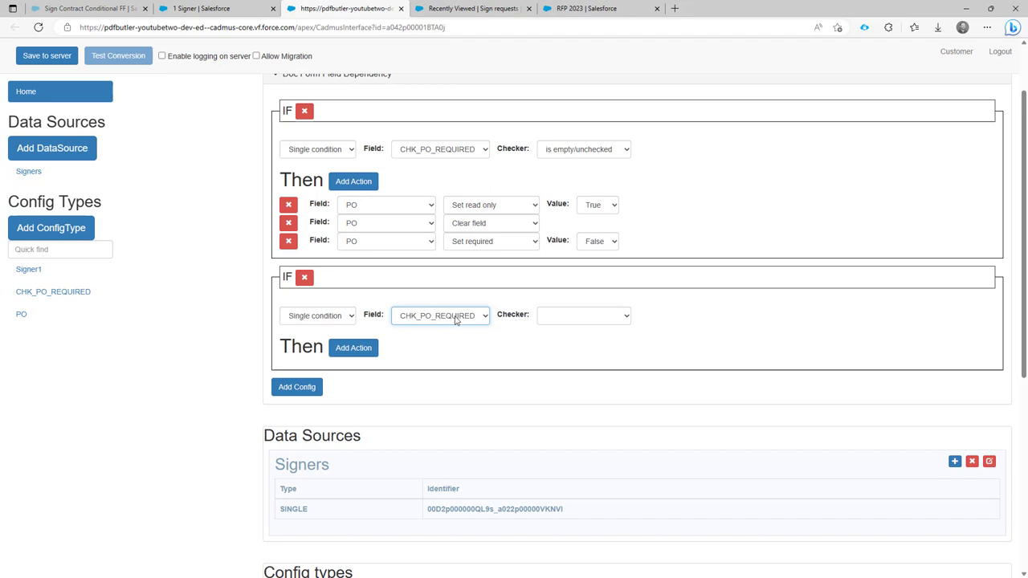
{"action": "left_click", "coordinate": [568, 323]}
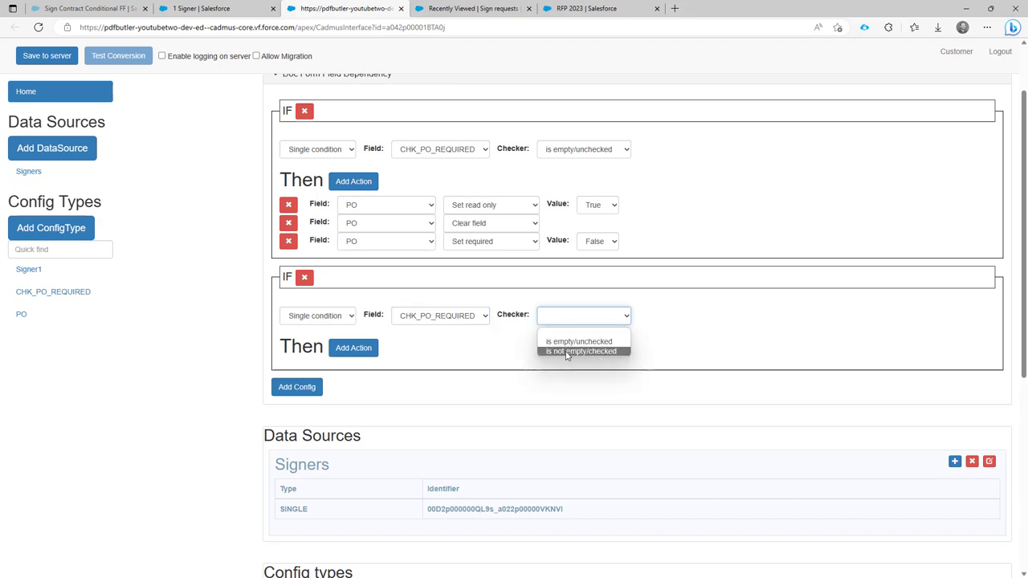
{"action": "left_click", "coordinate": [566, 352]}
- Add three empty actions to the is not empty/checked dependency
{"action": "left_click", "coordinate": [353, 353]}
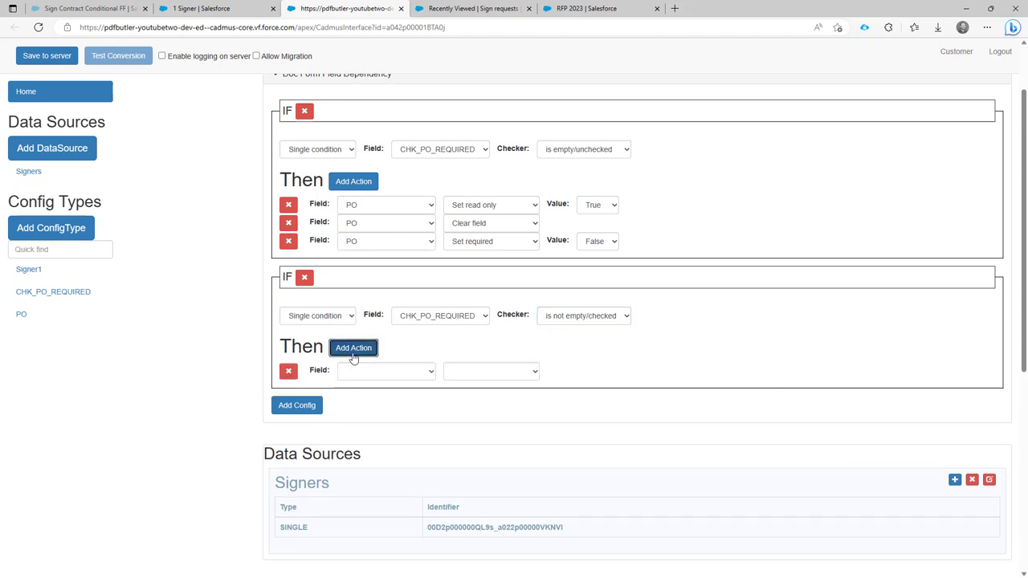
{"action": "left_click", "coordinate": [354, 350]}
{"action": "left_click", "coordinate": [353, 351]}
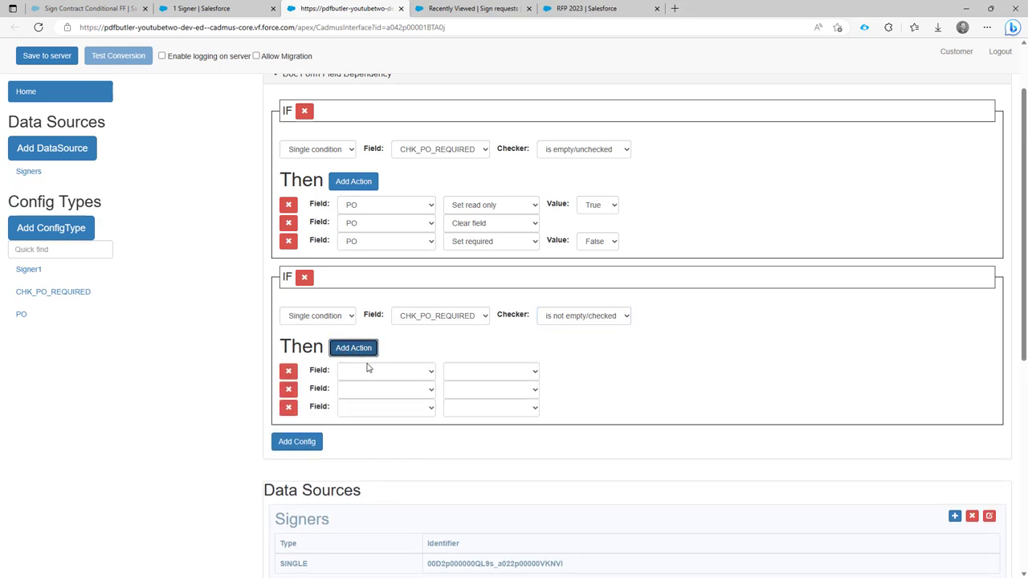
{"action": "scroll", "coordinate": [370, 362], "scroll_direction": "down", "scroll_amount": 1}
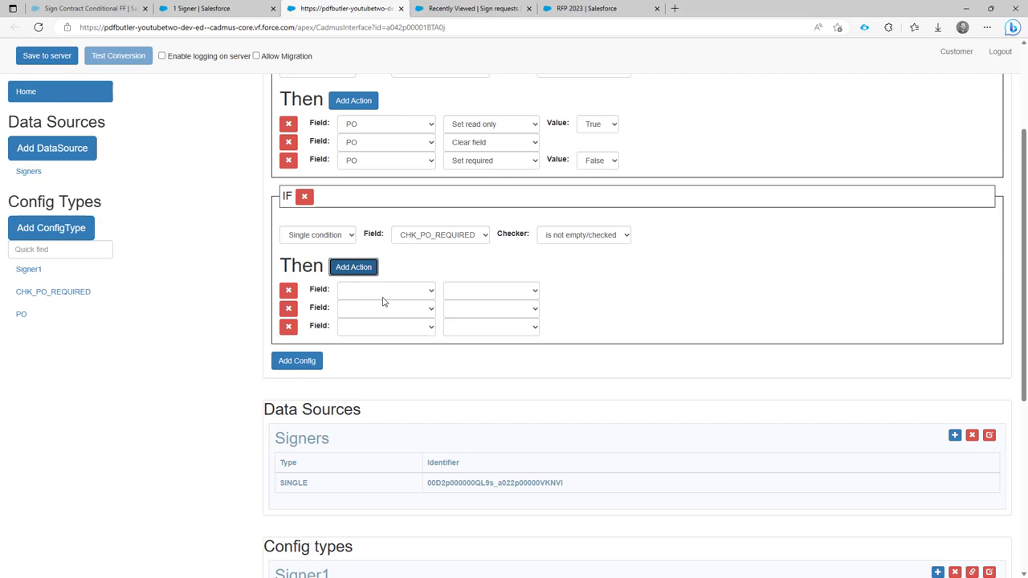
- Configure the checked dependency's first action as Set read only on the PO field with value False
{"action": "left_click", "coordinate": [383, 292]}
{"action": "left_click", "coordinate": [383, 328]}
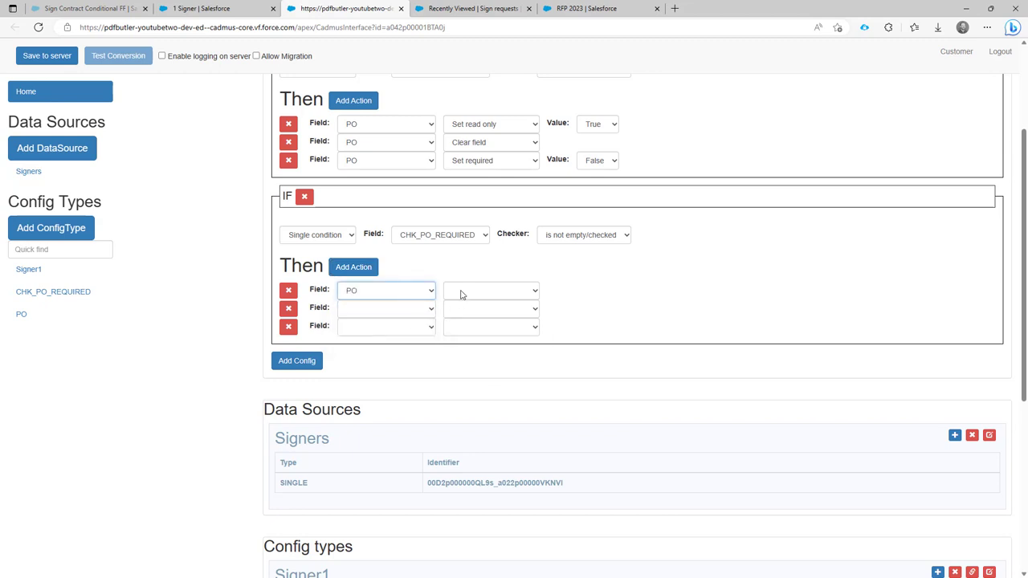
{"action": "left_click", "coordinate": [462, 295]}
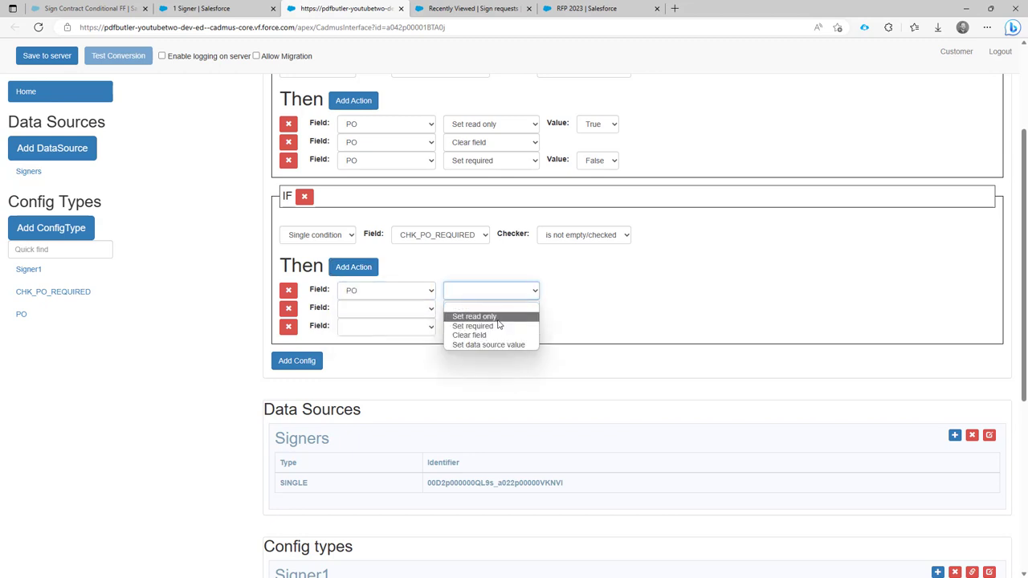
{"action": "left_click", "coordinate": [496, 318]}
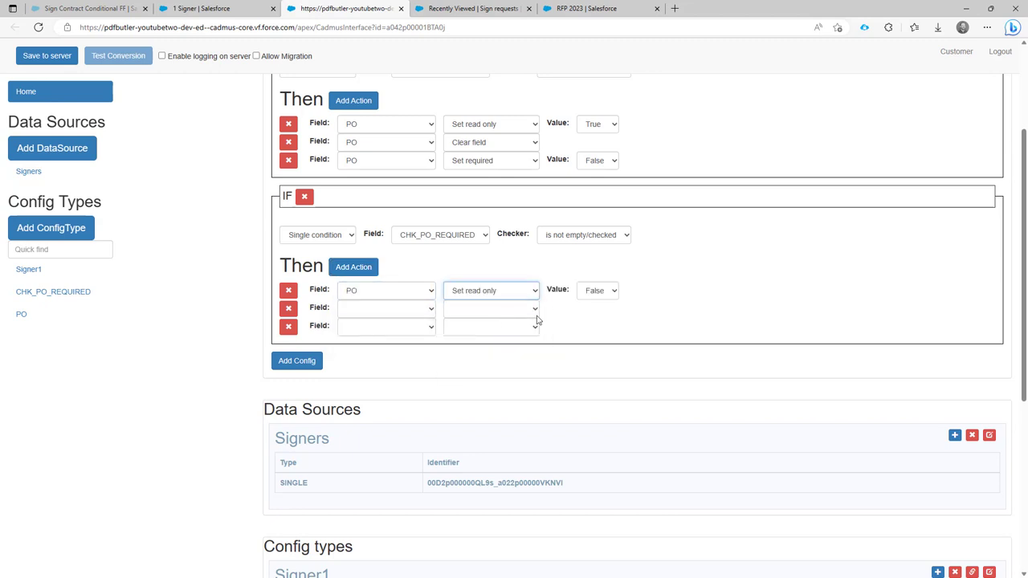
- Configure the checked dependency's second action as Set required on the PO field with value True, and remove the empty third action
{"action": "left_click", "coordinate": [391, 312]}
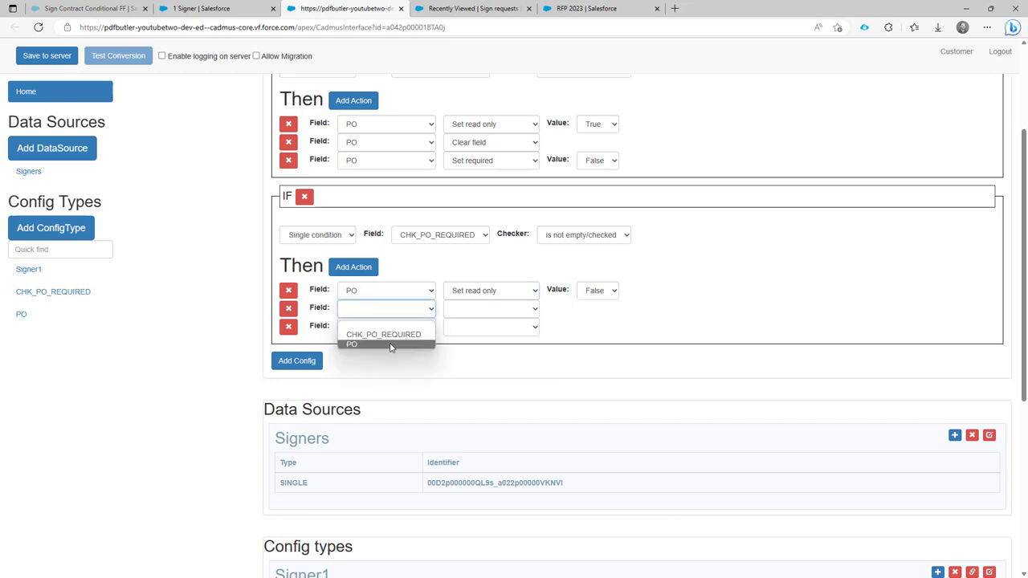
{"action": "left_click", "coordinate": [391, 347]}
{"action": "left_click", "coordinate": [479, 312]}
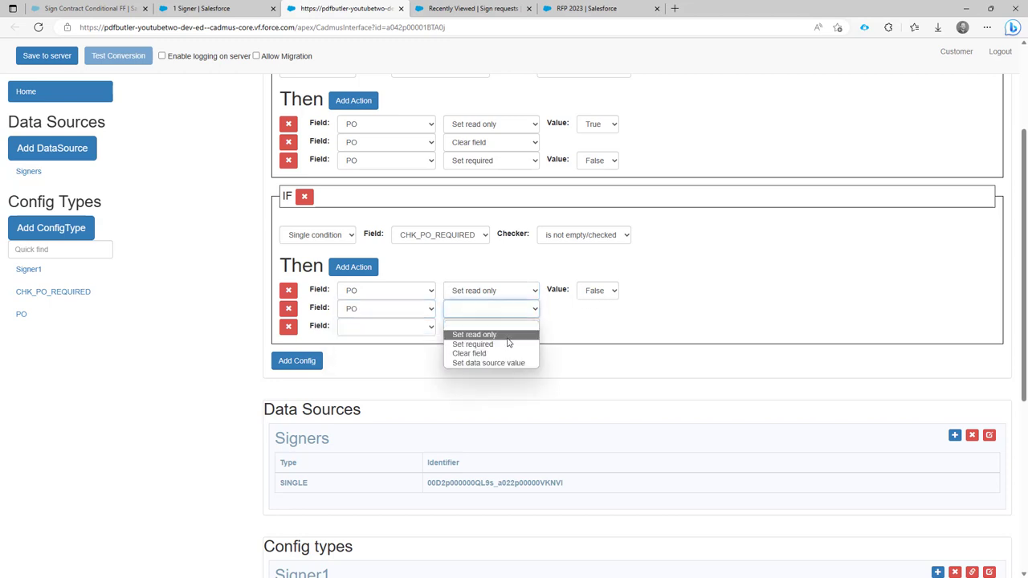
{"action": "left_click", "coordinate": [508, 344]}
{"action": "left_click", "coordinate": [595, 310]}
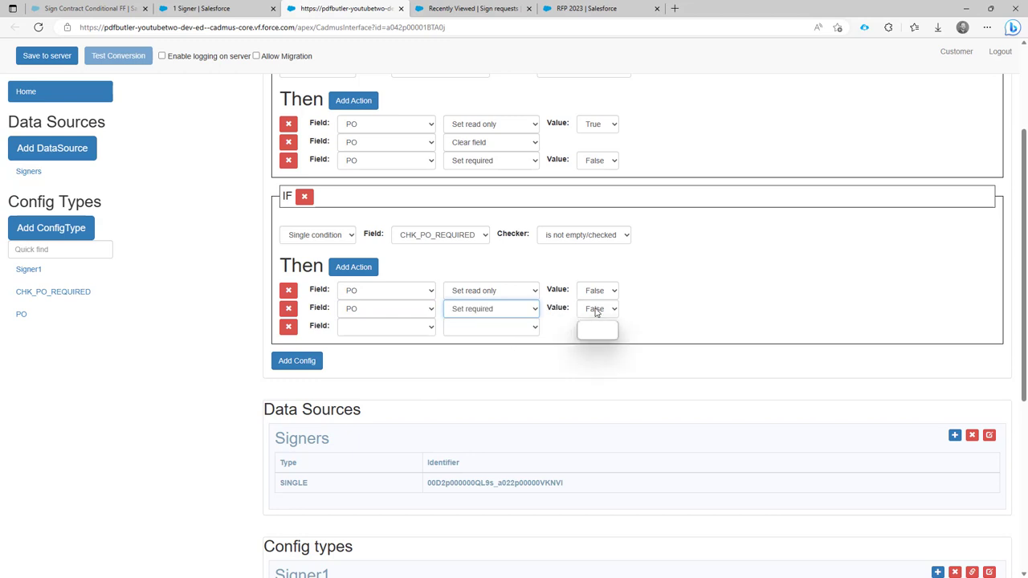
{"action": "left_click", "coordinate": [596, 323]}
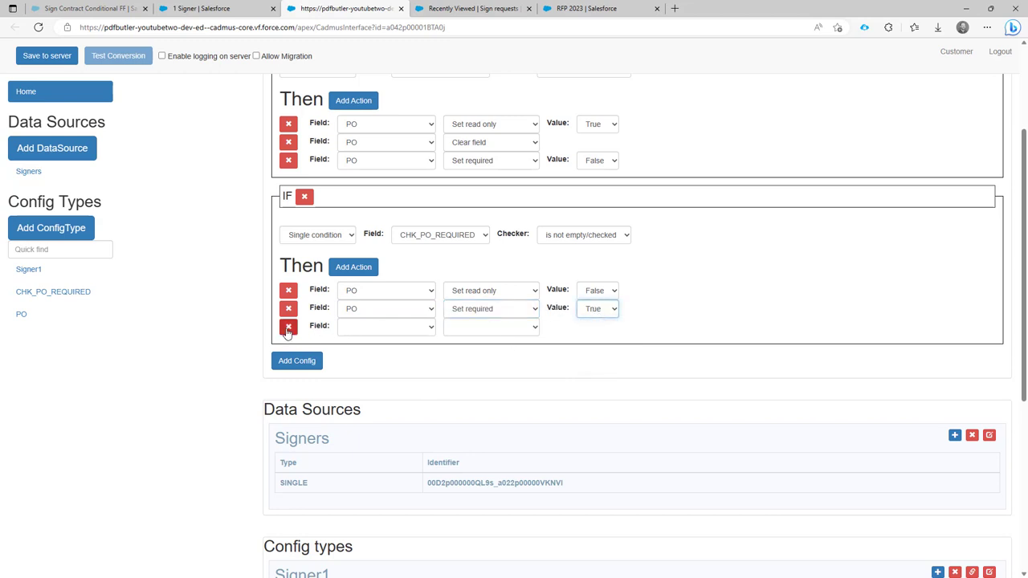
{"action": "left_click", "coordinate": [289, 328]}
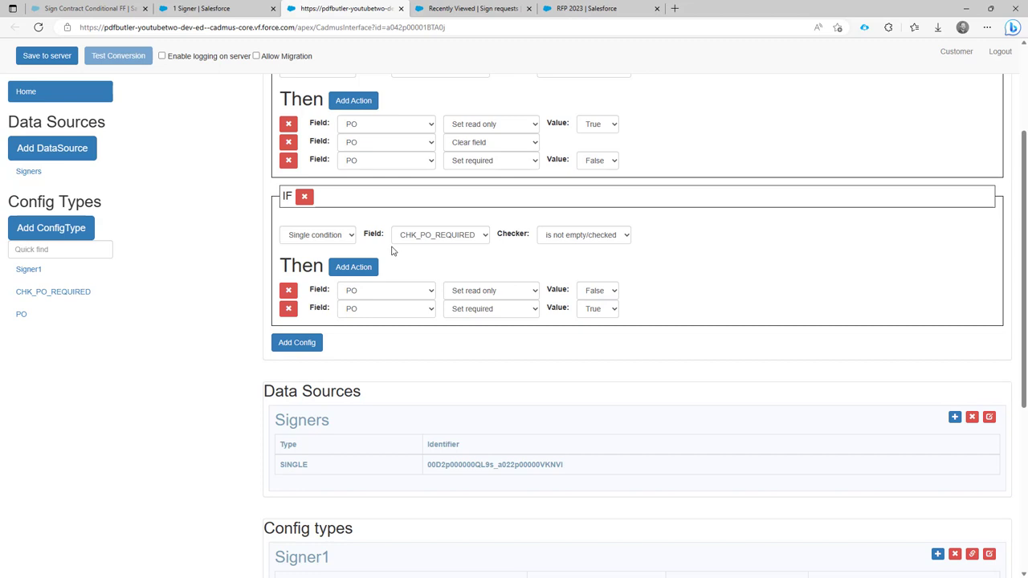
- Review both form field dependencies and save the document configuration to the server
{"action": "scroll", "coordinate": [438, 289], "scroll_direction": "up", "scroll_amount": 2}
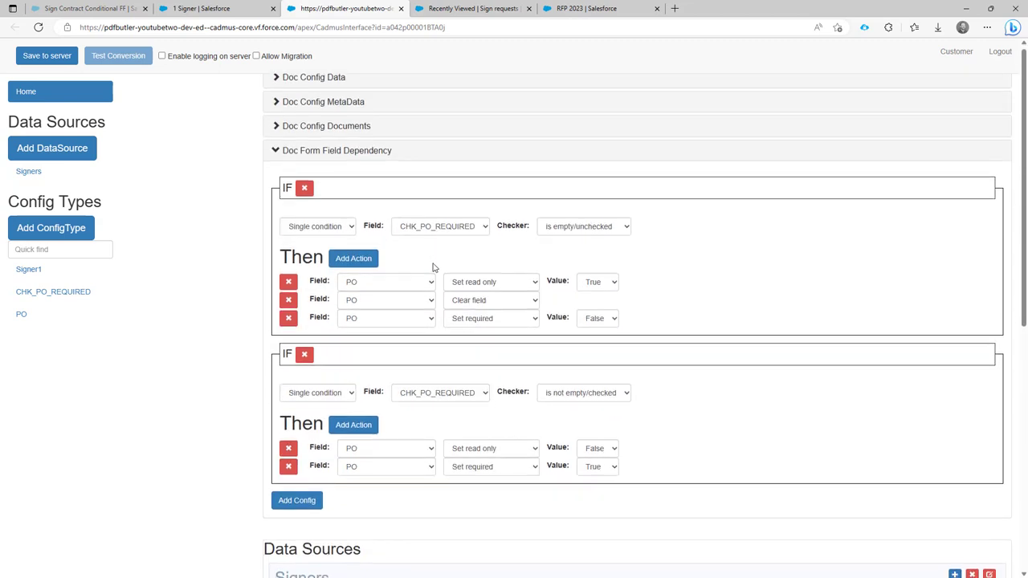
{"action": "scroll", "coordinate": [433, 265], "scroll_direction": "down", "scroll_amount": 2}
{"action": "scroll", "coordinate": [456, 238], "scroll_direction": "up", "scroll_amount": 1}
{"action": "scroll", "coordinate": [457, 239], "scroll_direction": "up", "scroll_amount": 1}
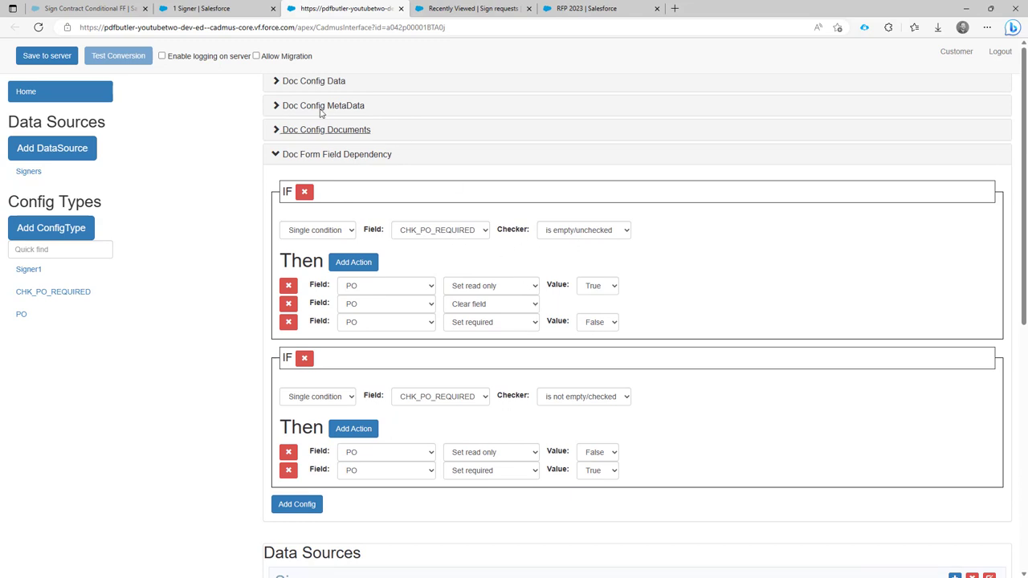
{"action": "left_click", "coordinate": [42, 56]}
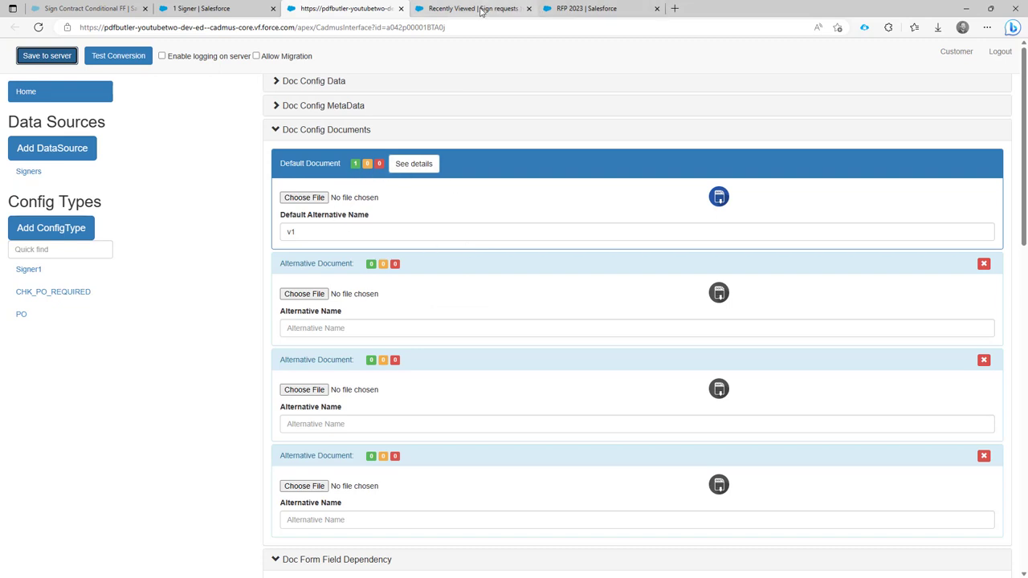
- Send SBV2 - Conditional Form Field 1 for signing from the RFP 2023 opportunity and open the new RFP 2023 sign request
{"action": "left_click", "coordinate": [562, 10]}
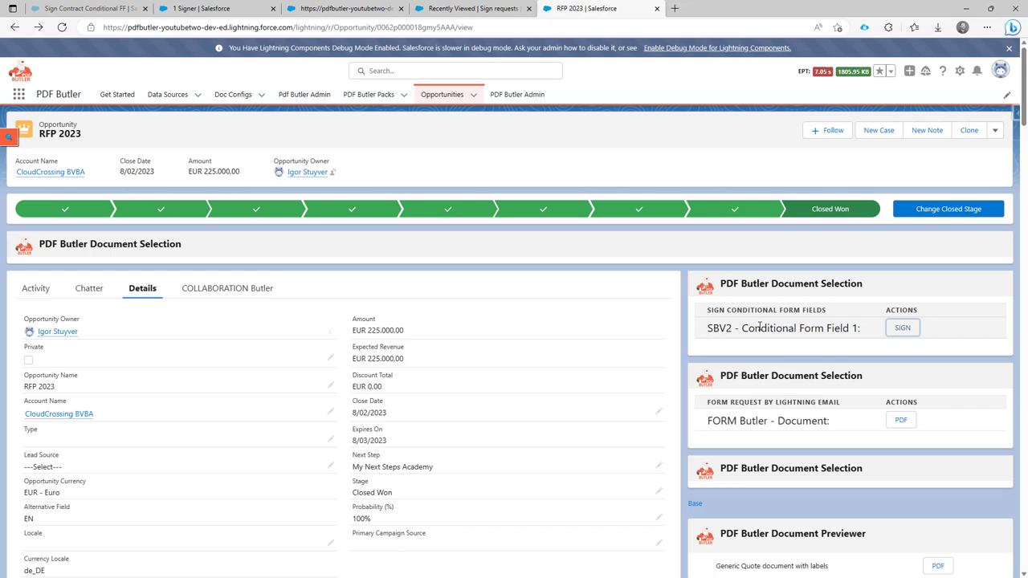
{"action": "left_click", "coordinate": [903, 329]}
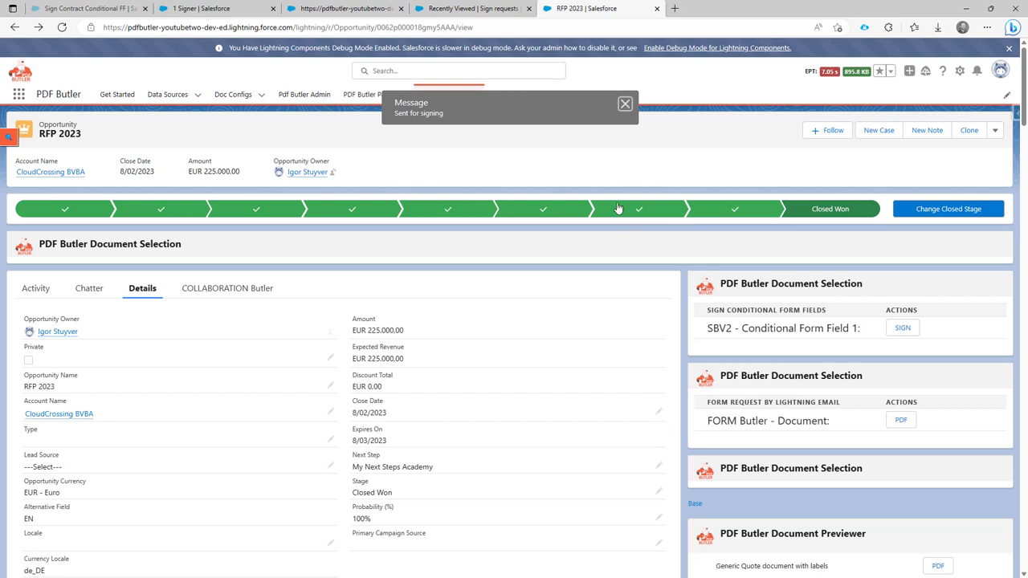
{"action": "left_click", "coordinate": [474, 8]}
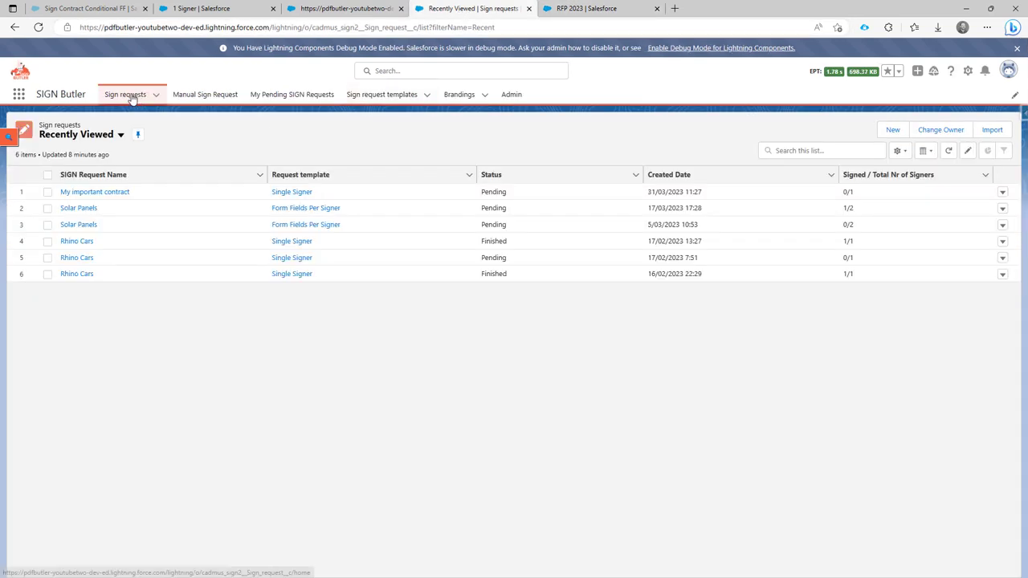
{"action": "left_click", "coordinate": [948, 151]}
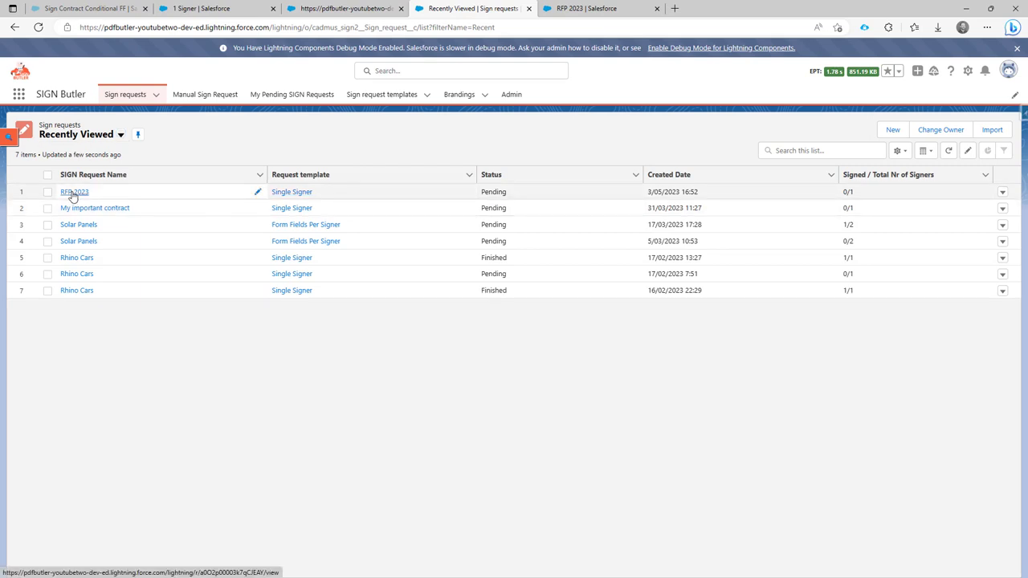
{"action": "left_click", "coordinate": [71, 195]}
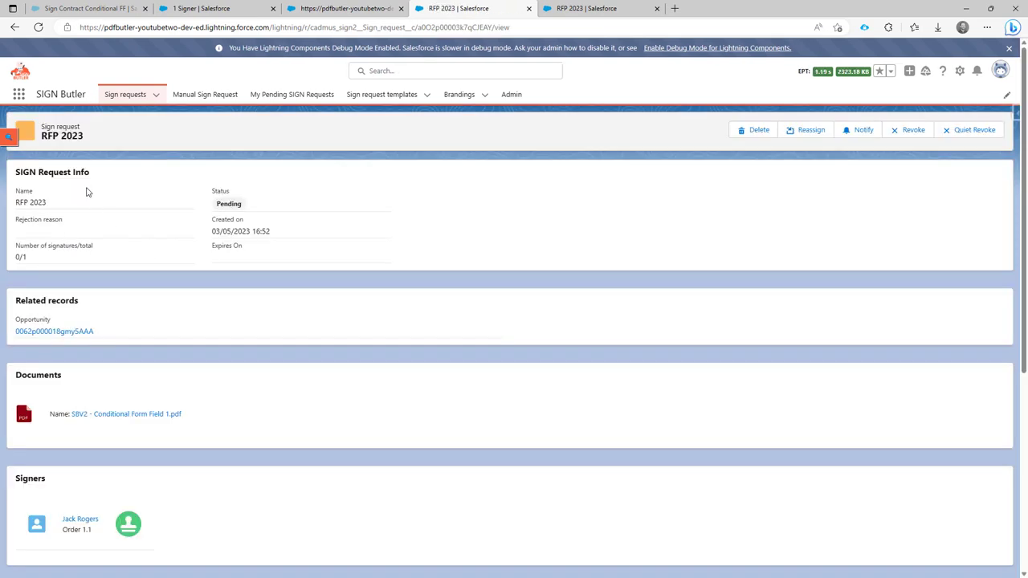
- Open the signing page for the signer of the RFP 2023 sign request
{"action": "scroll", "coordinate": [131, 253], "scroll_direction": "down", "scroll_amount": 1}
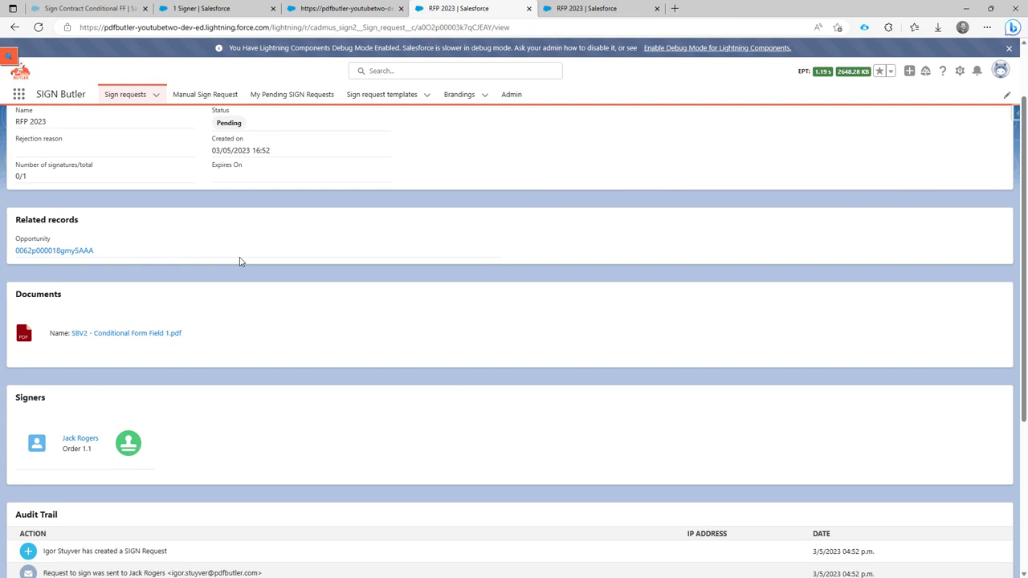
{"action": "scroll", "coordinate": [244, 261], "scroll_direction": "up", "scroll_amount": 1}
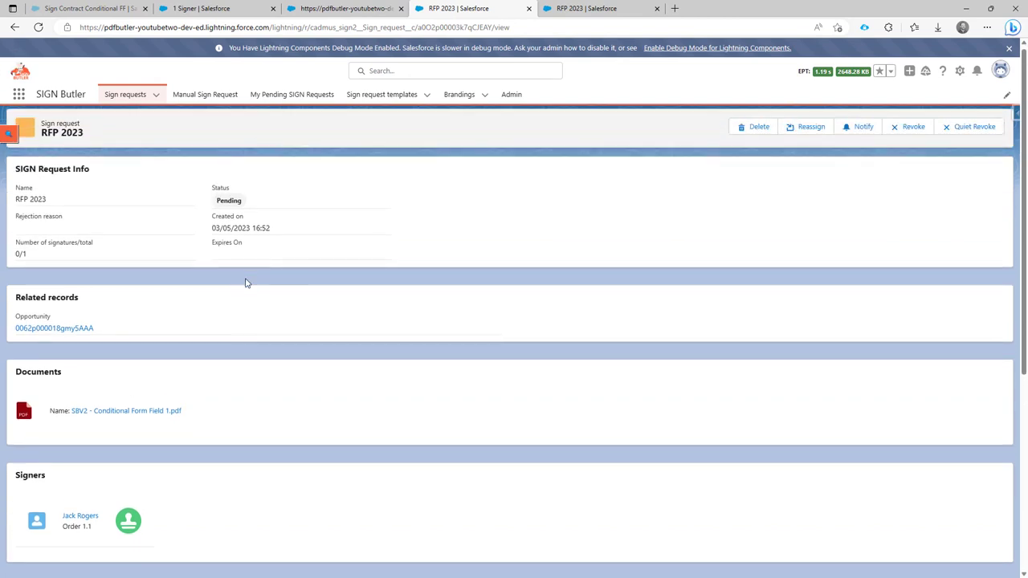
{"action": "scroll", "coordinate": [248, 280], "scroll_direction": "down", "scroll_amount": 2}
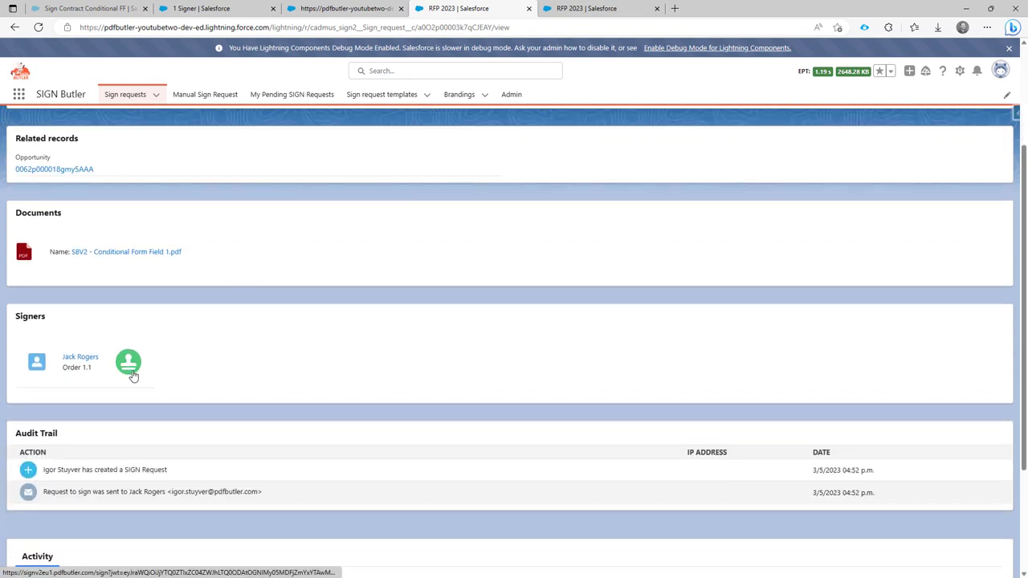
{"action": "left_click", "coordinate": [127, 366]}
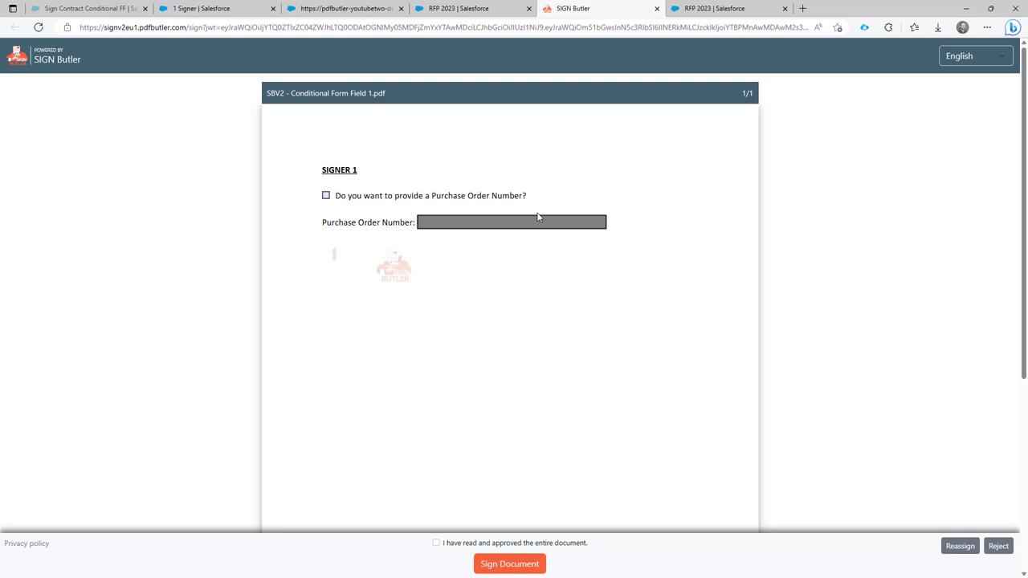
- Review the Doc Form Field Dependency rules in the document configuration and compare them with the form on the signing page
{"action": "left_click", "coordinate": [365, 10]}
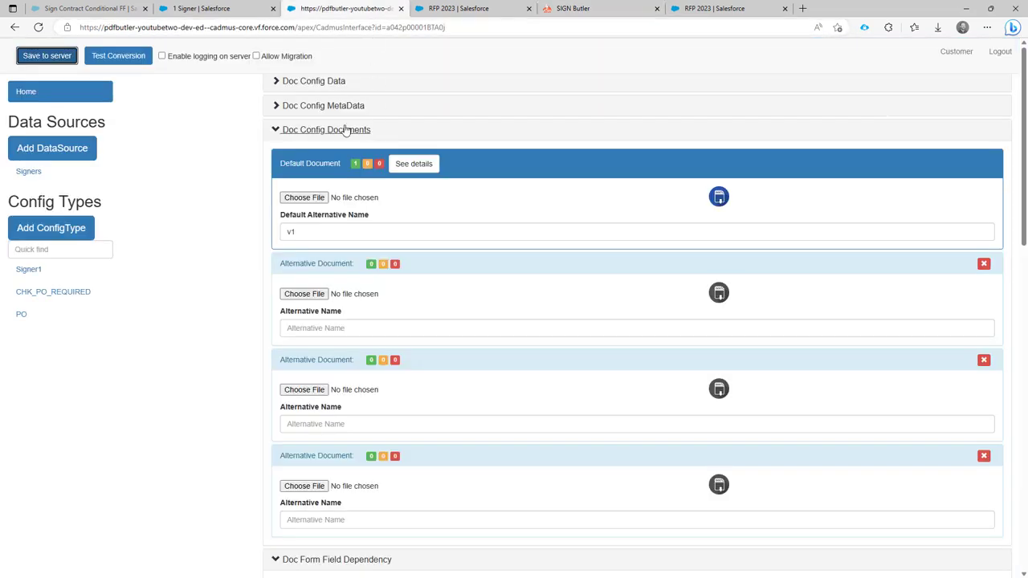
{"action": "left_click", "coordinate": [315, 130]}
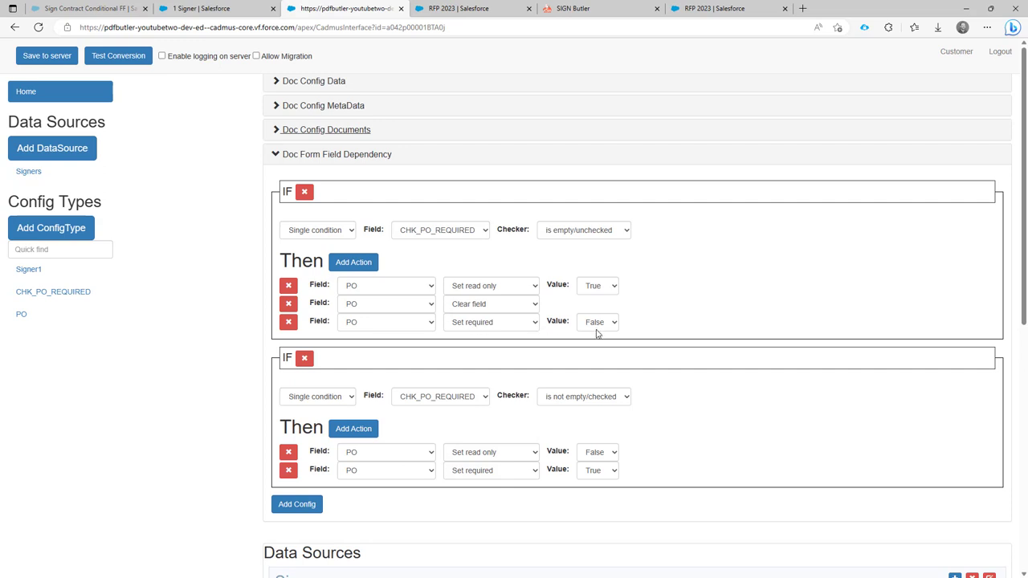
{"action": "left_click", "coordinate": [598, 10]}
{"action": "scroll", "coordinate": [478, 332], "scroll_direction": "down", "scroll_amount": 5}
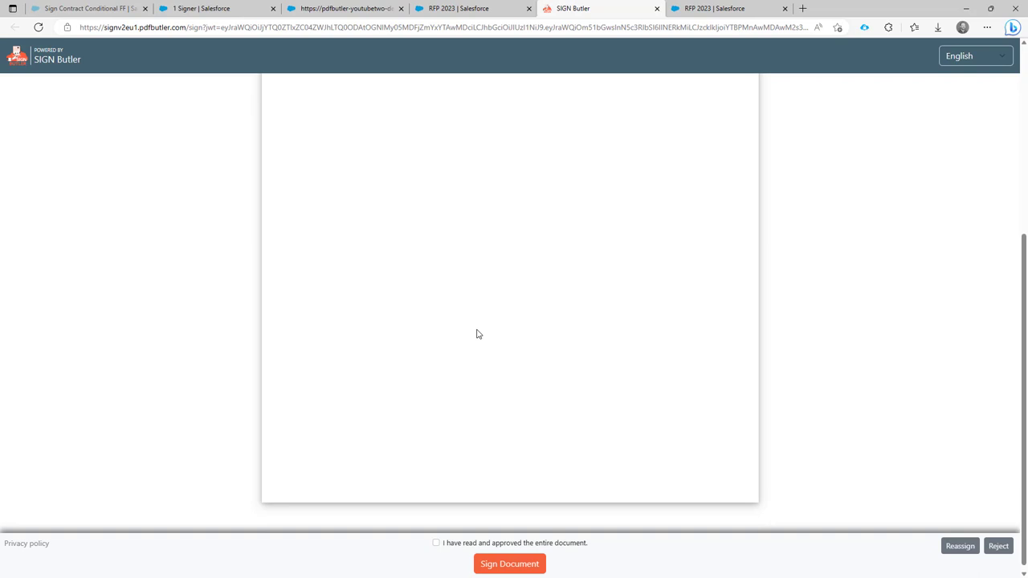
{"action": "scroll", "coordinate": [474, 331], "scroll_direction": "up", "scroll_amount": 5}
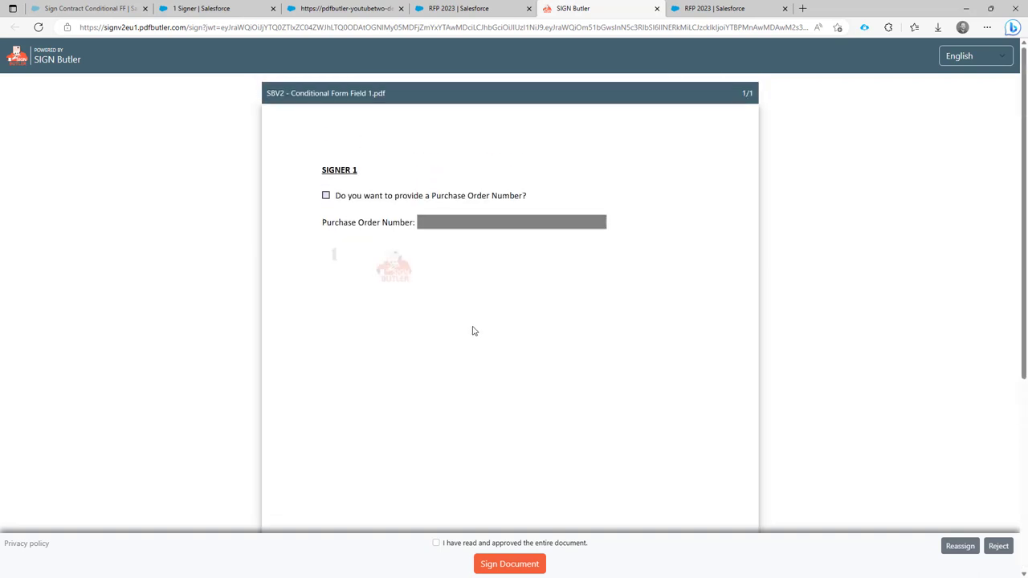
- Test the purchase order checkbox by ticking it, entering sample text in the Purchase Order Number field, and unticking it
{"action": "left_click", "coordinate": [326, 196]}
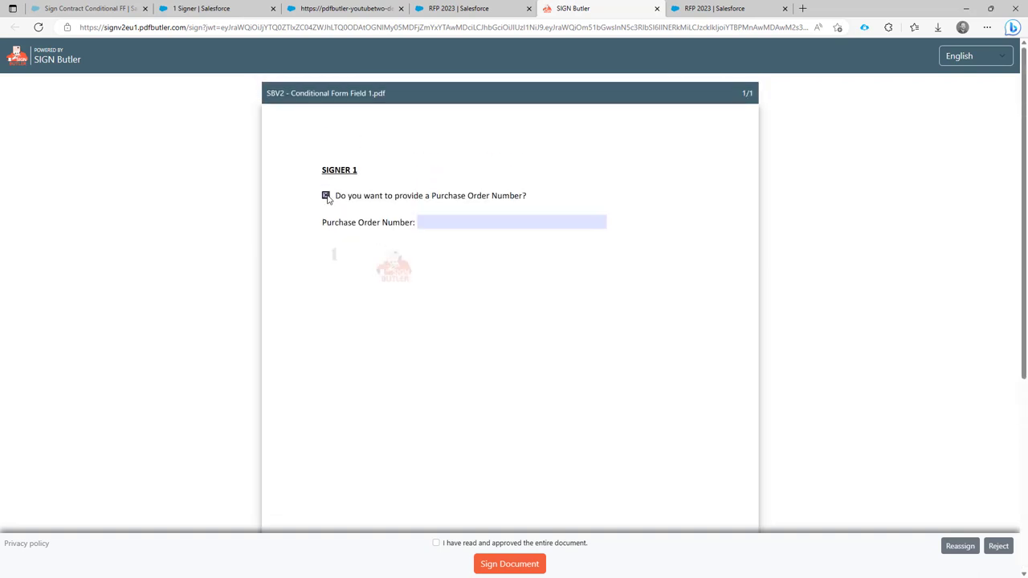
{"action": "left_click", "coordinate": [438, 223]}
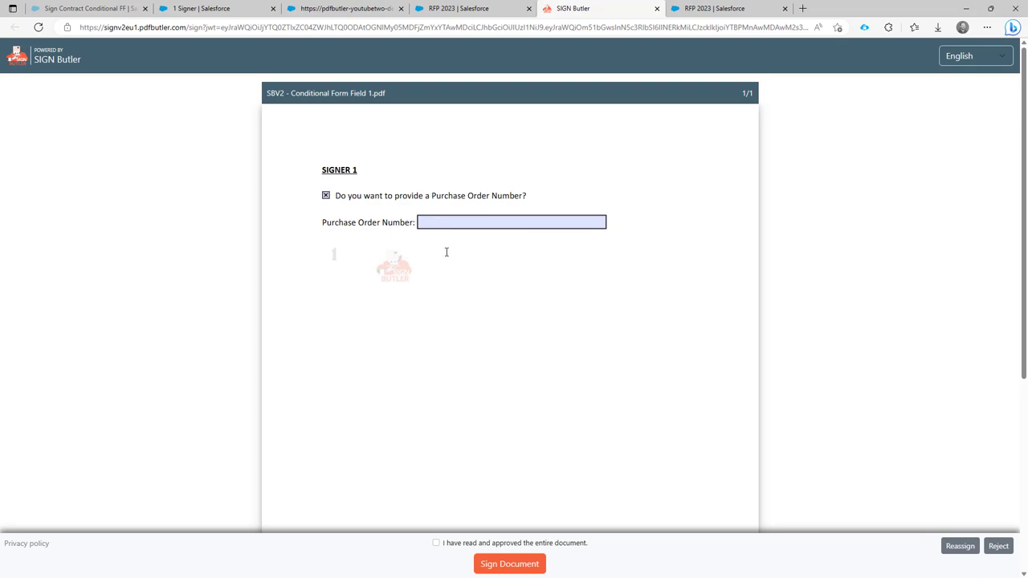
{"action": "scroll", "coordinate": [484, 397], "scroll_direction": "down", "scroll_amount": 5}
{"action": "scroll", "coordinate": [463, 436], "scroll_direction": "up", "scroll_amount": 5}
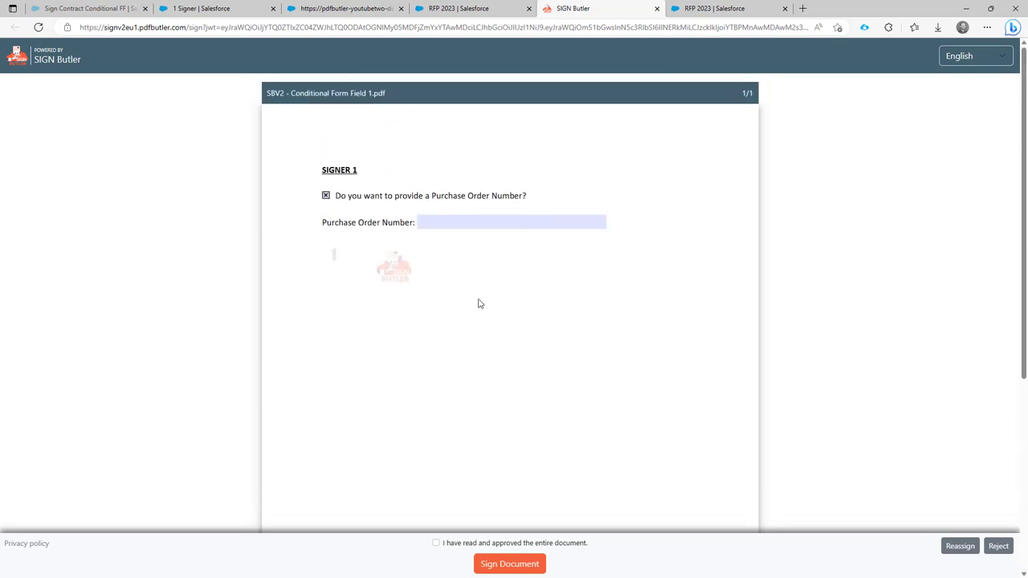
{"action": "left_click", "coordinate": [466, 220]}
{"action": "left_click", "coordinate": [472, 222]}
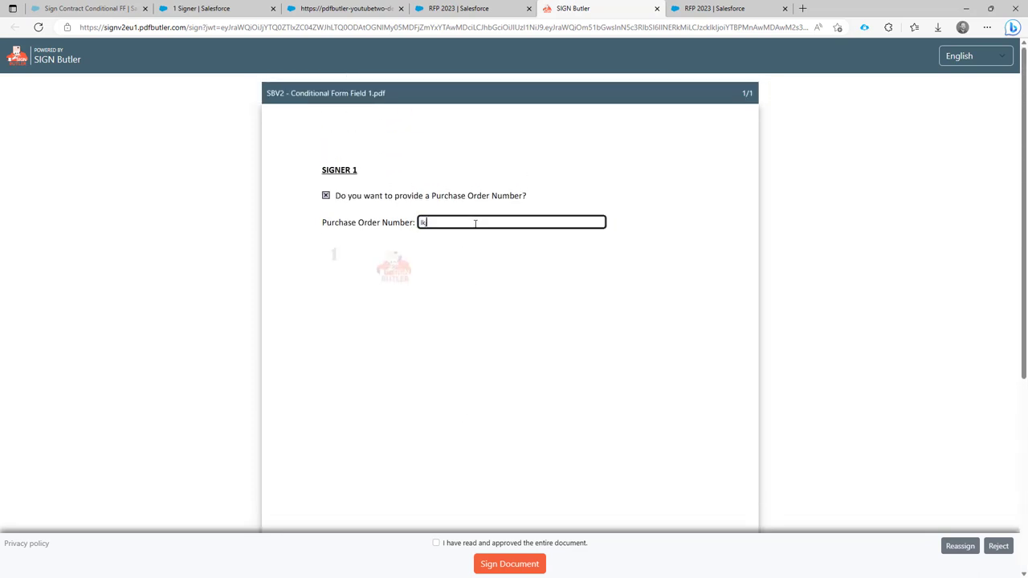
{"action": "left_click", "coordinate": [326, 197]}
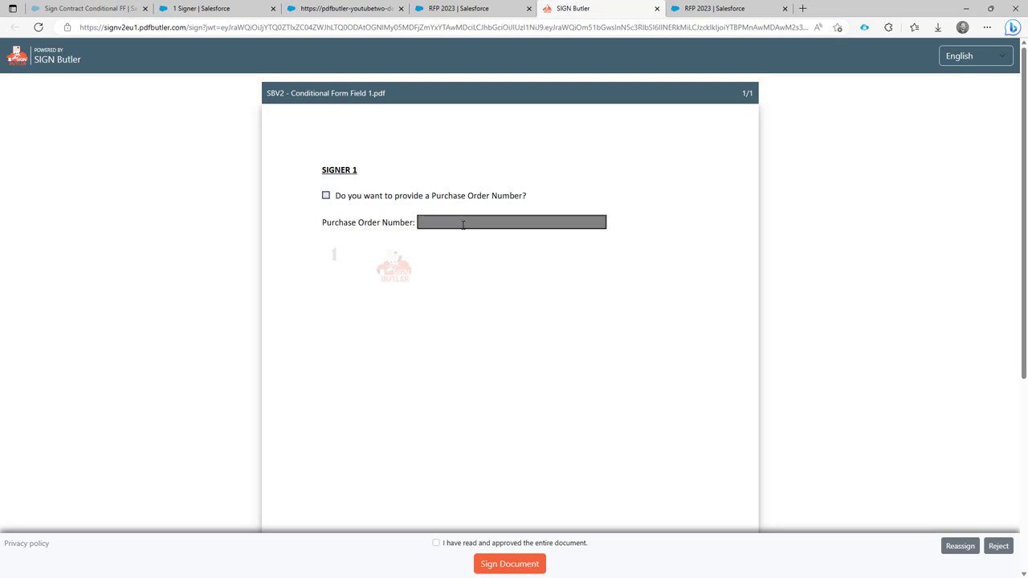
- Tick the option to provide a purchase order number and fill in the Purchase Order Number field
{"action": "left_click", "coordinate": [326, 197]}
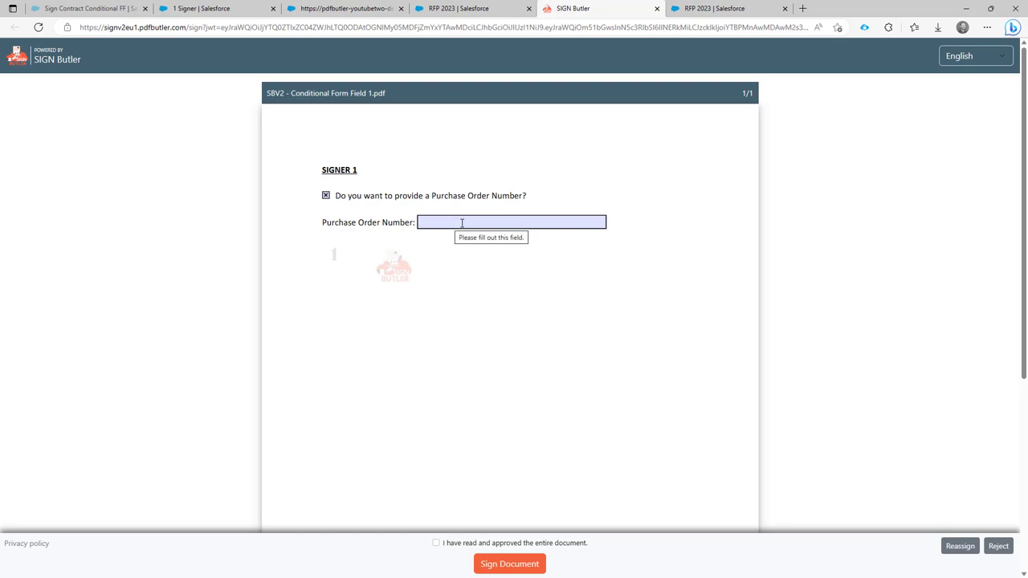
{"action": "left_click", "coordinate": [461, 223]}
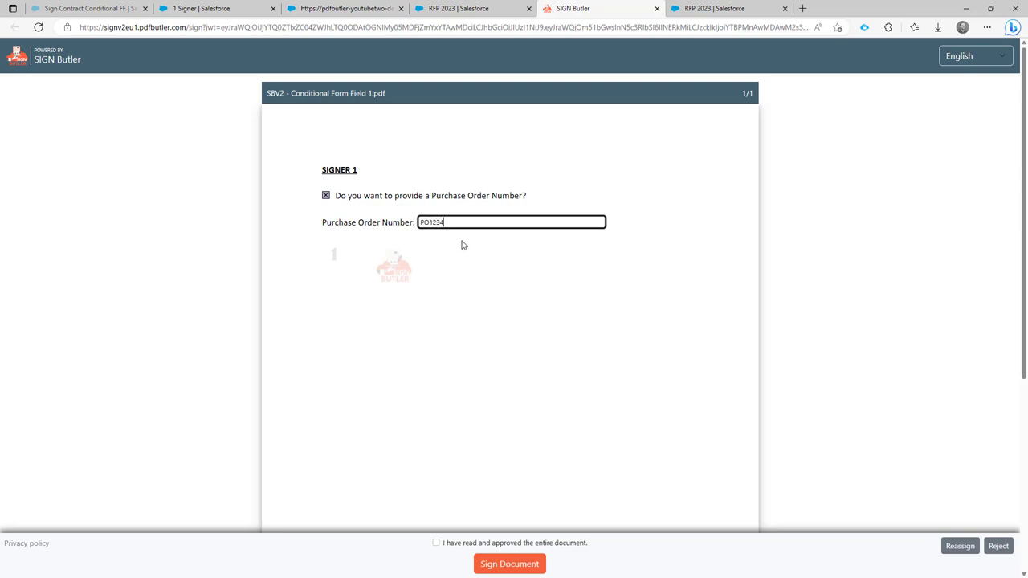
- Approve the entire document as read and sign it with a handwritten-style signature
{"action": "scroll", "coordinate": [494, 458], "scroll_direction": "down", "scroll_amount": 1}
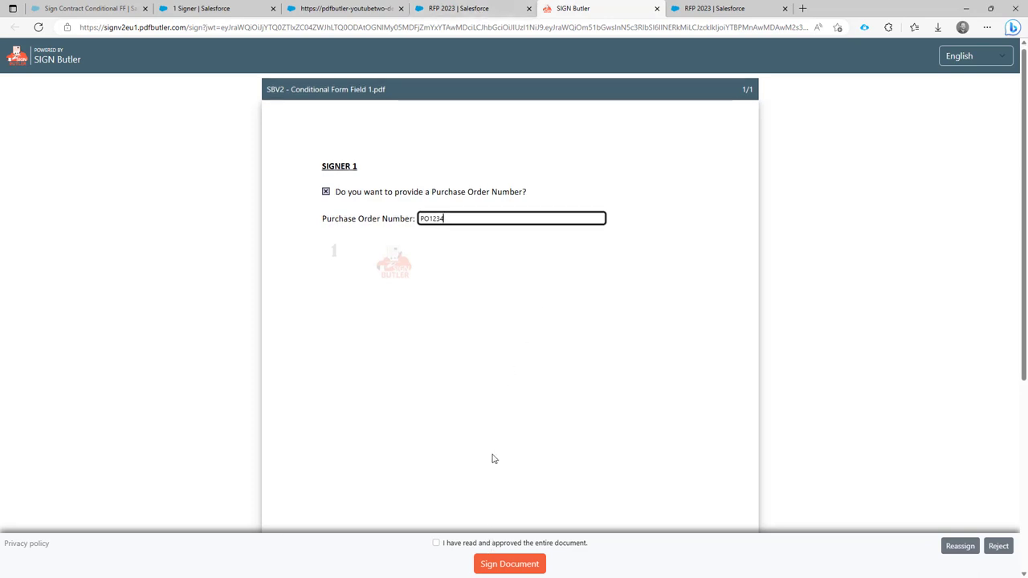
{"action": "scroll", "coordinate": [494, 459], "scroll_direction": "down", "scroll_amount": 3}
{"action": "left_click", "coordinate": [482, 546]}
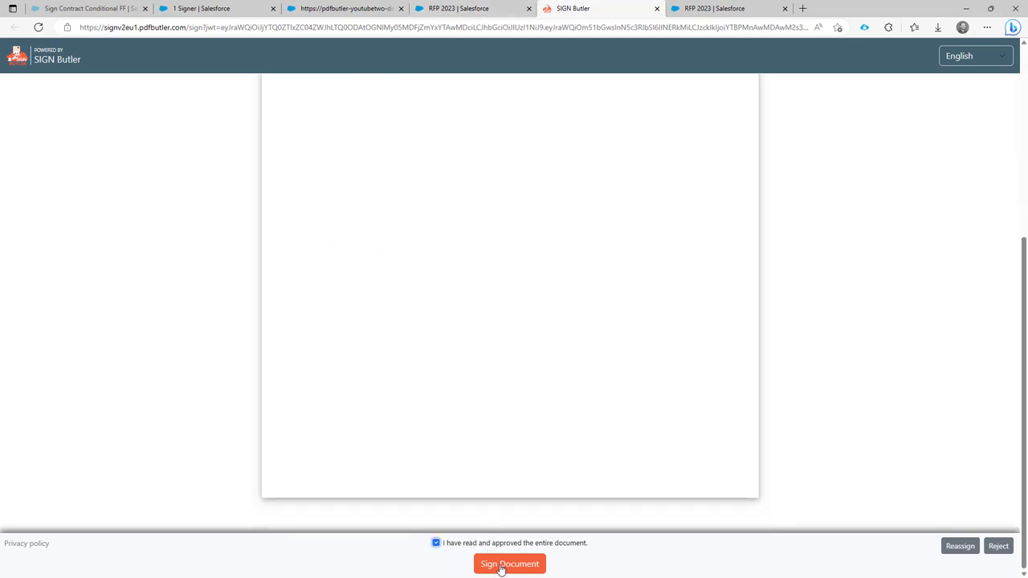
{"action": "left_click", "coordinate": [502, 567]}
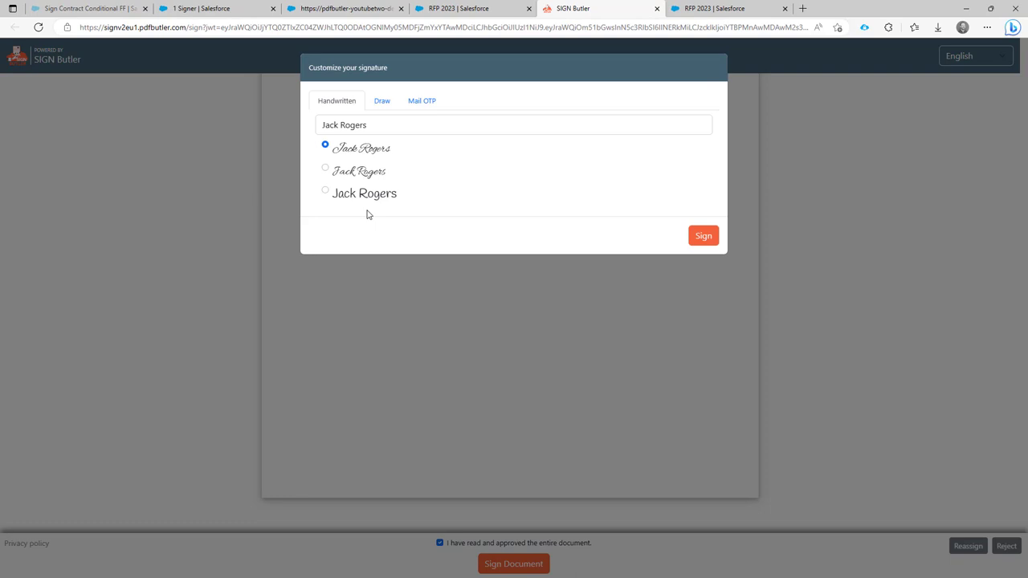
{"action": "left_click", "coordinate": [349, 176]}
{"action": "left_click", "coordinate": [702, 237]}
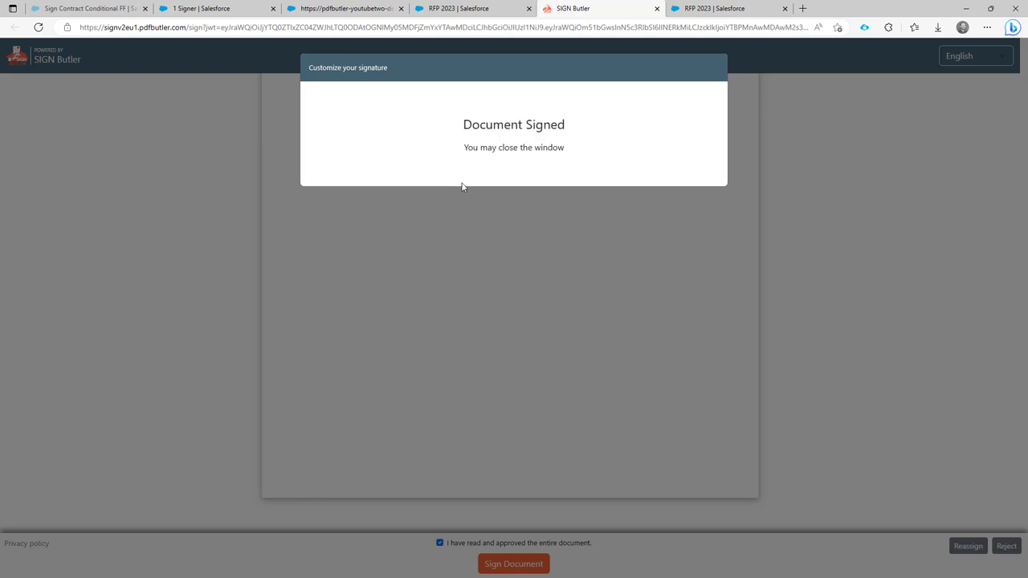
- Reload the RFP 2023 sign request and preview its signed PDF, SBV2 - Conditional Form Field 1.pdf, full size
{"action": "left_click", "coordinate": [489, 10]}
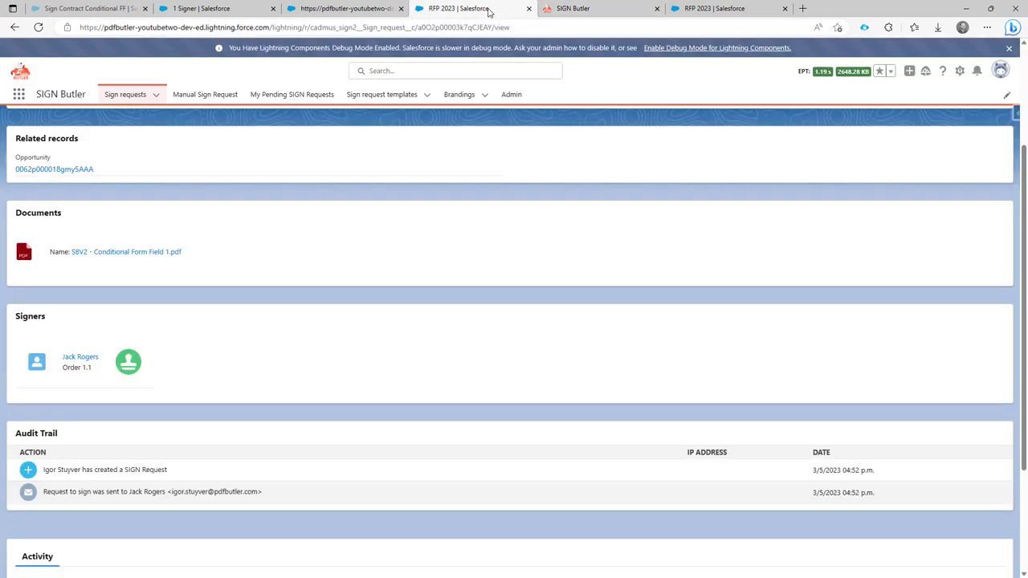
{"action": "left_click", "coordinate": [38, 27]}
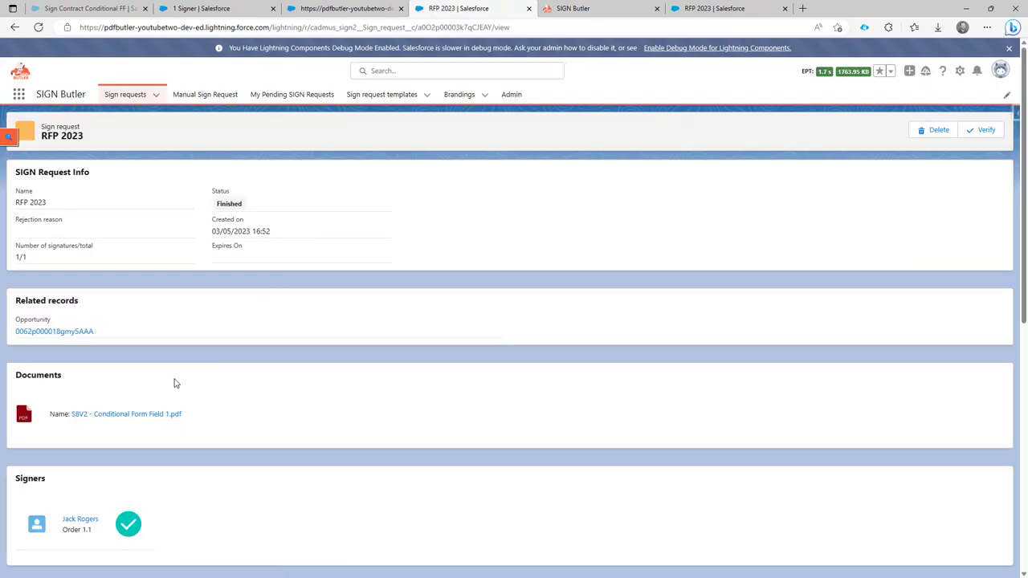
{"action": "left_click", "coordinate": [105, 414]}
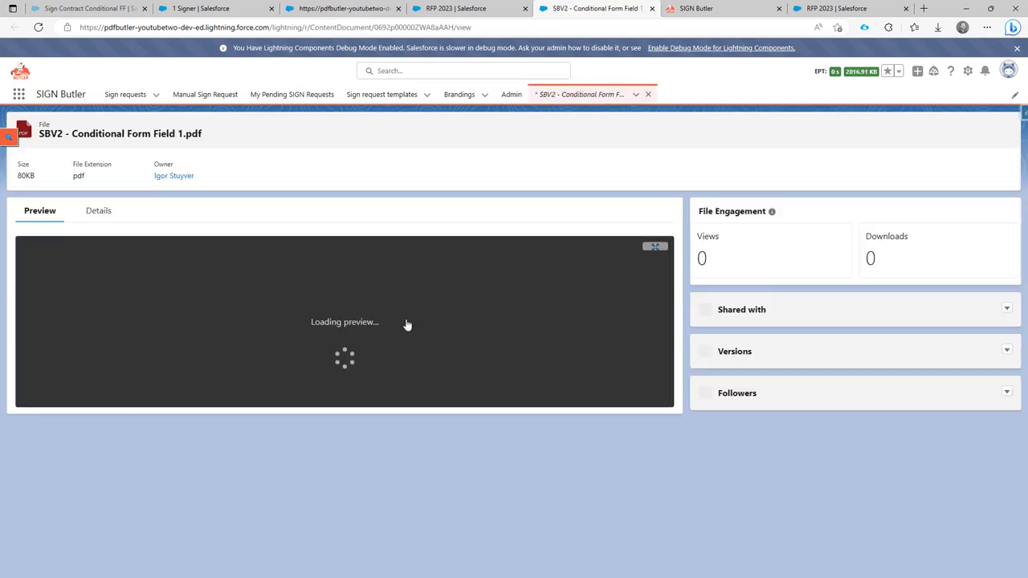
{"action": "left_click", "coordinate": [295, 291]}
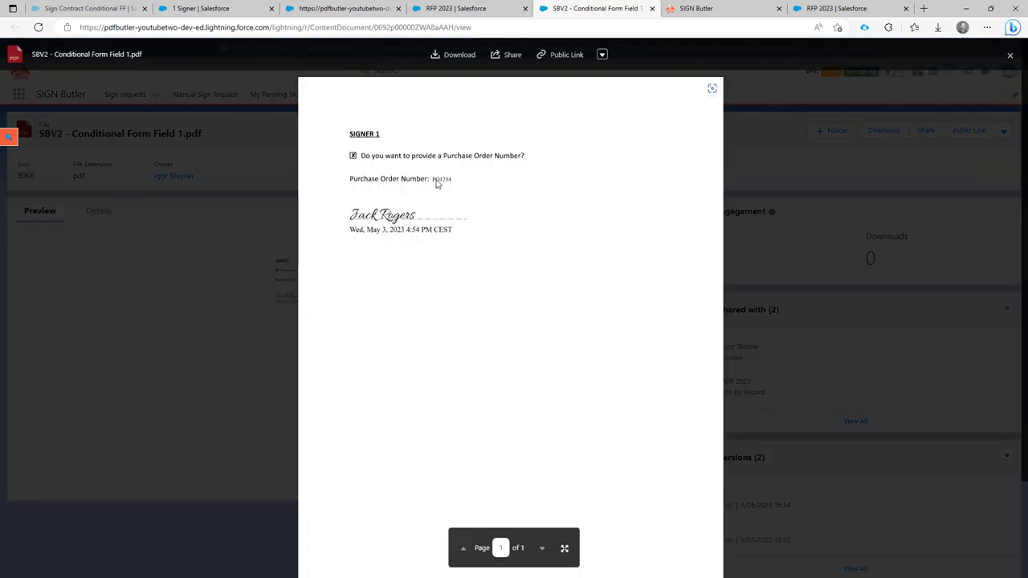